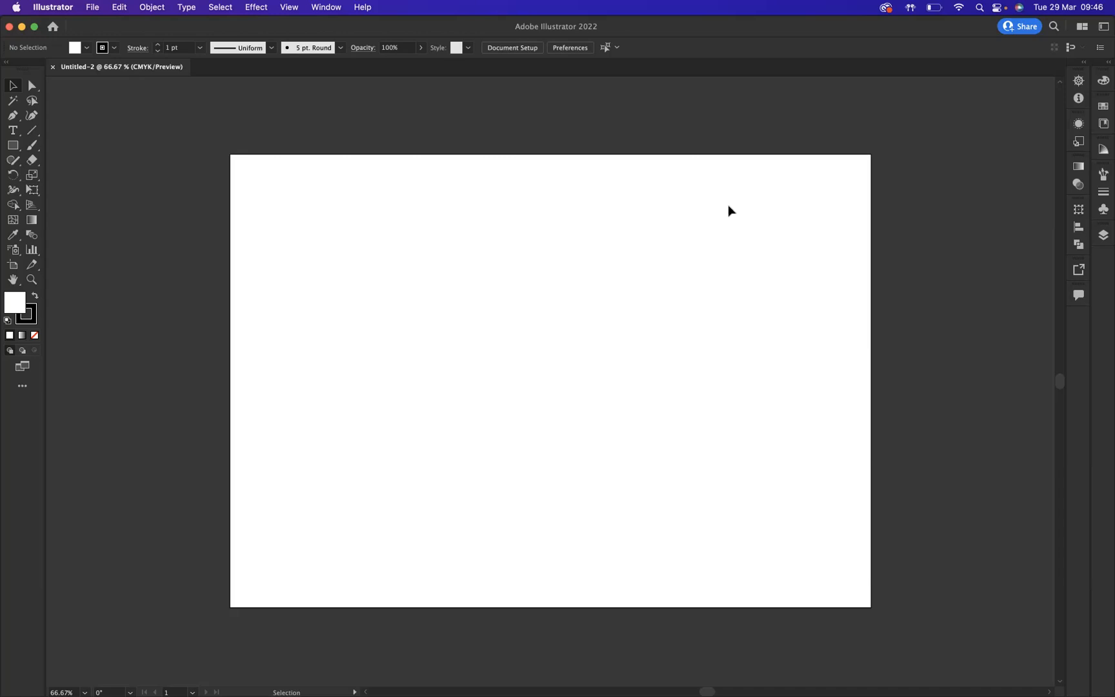
# - Hide the artboard boundaries
pyautogui.click(289, 9)
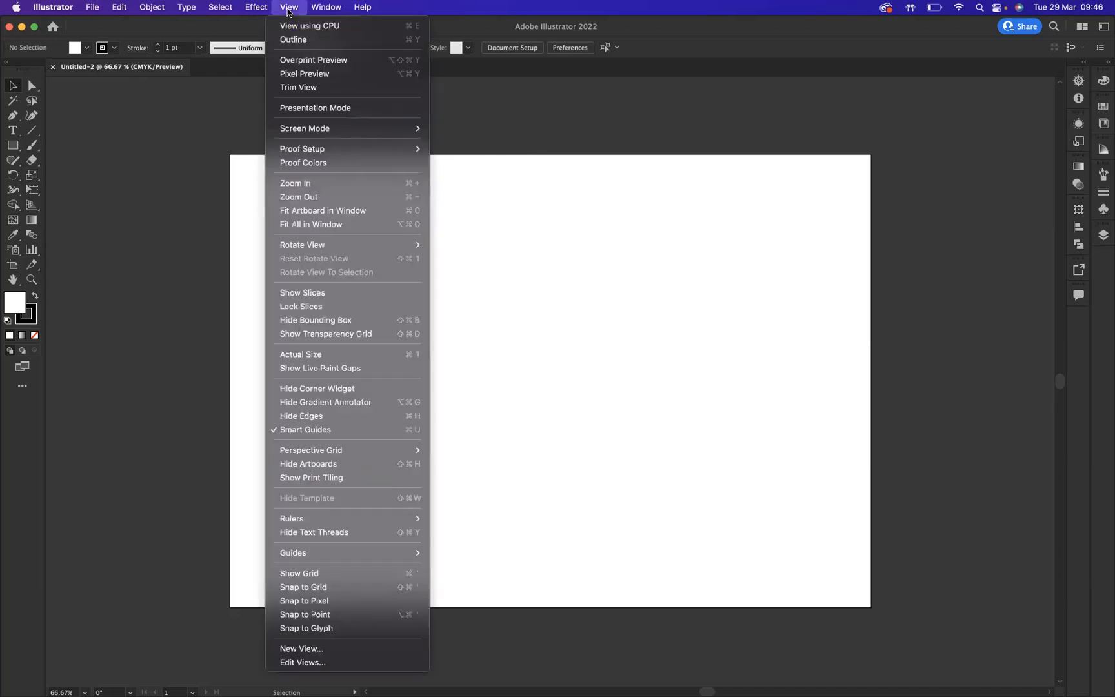
pyautogui.click(301, 464)
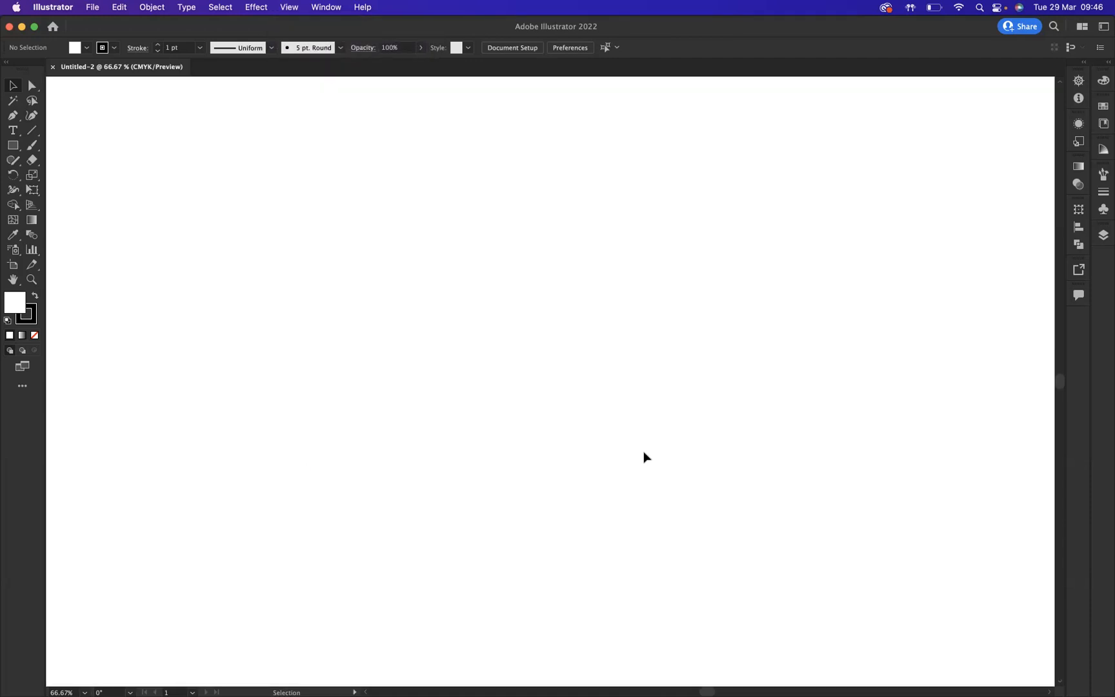
# - Draw a vertical line about 605 mm tall along the left edge of the canvas with the Line Segment tool
pyautogui.click(31, 279)
pyautogui.keyDown('alt'); pyautogui.click(428, 322); pyautogui.keyUp('alt')
pyautogui.keyDown('alt'); pyautogui.click(428, 322); pyautogui.keyUp('alt')
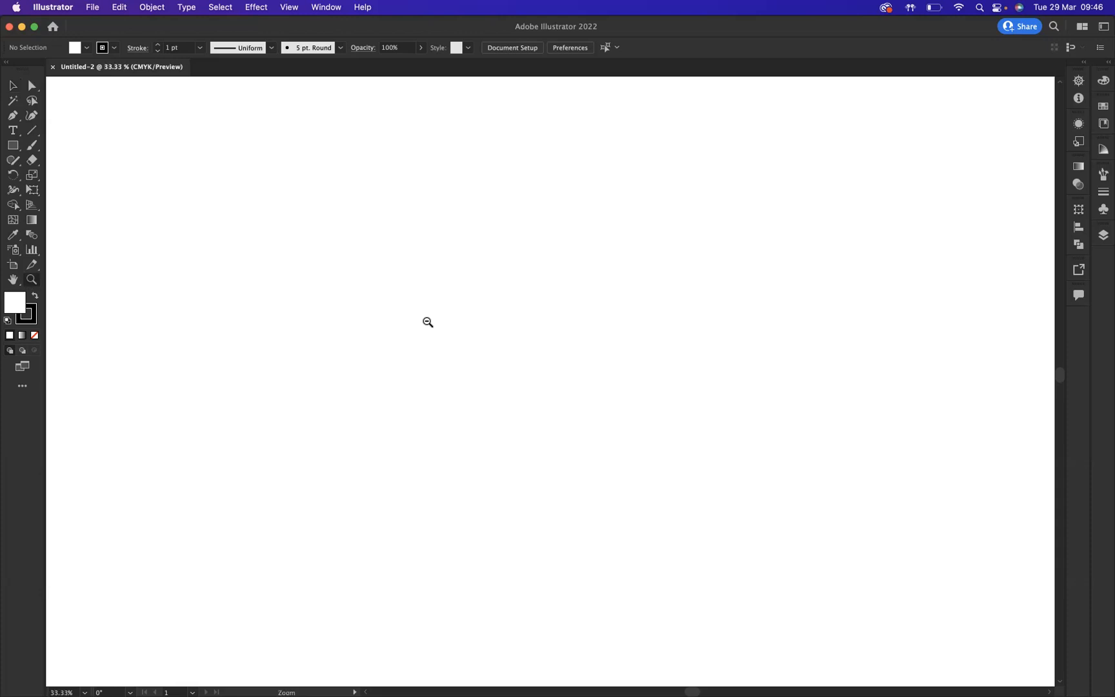
pyautogui.keyDown('alt'); pyautogui.click(428, 322); pyautogui.keyUp('alt')
pyautogui.click(32, 132)
pyautogui.moveTo(81, 89); pyautogui.dragTo(87, 682)
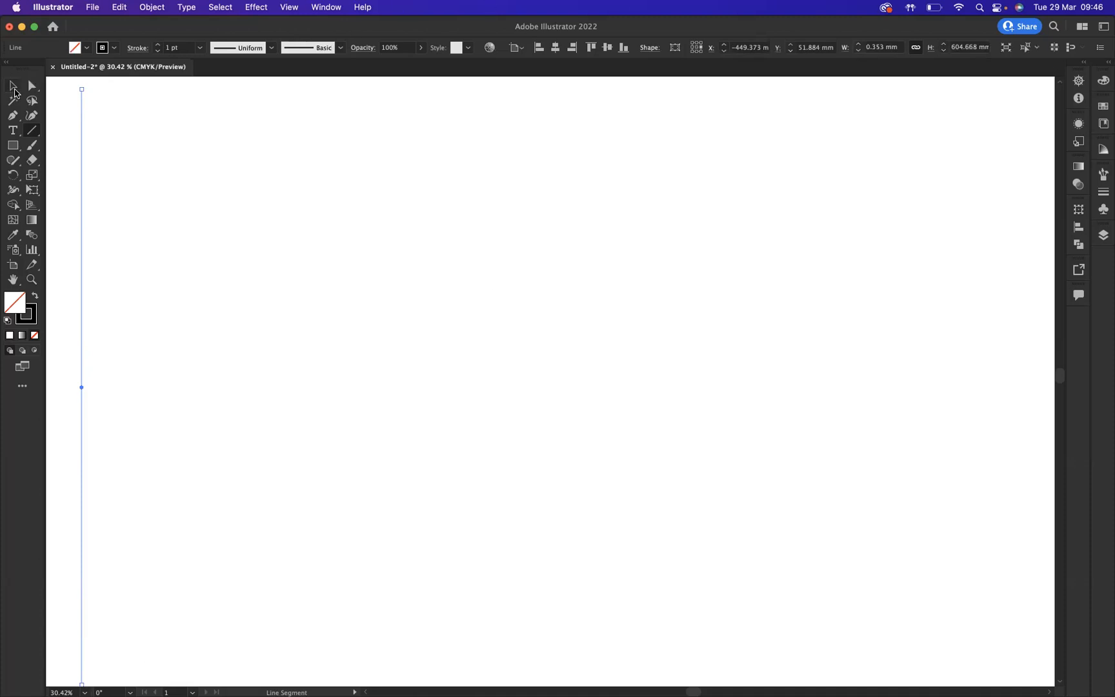
# - Duplicate the vertical line about 14.7 mm to the right
pyautogui.click(13, 86)
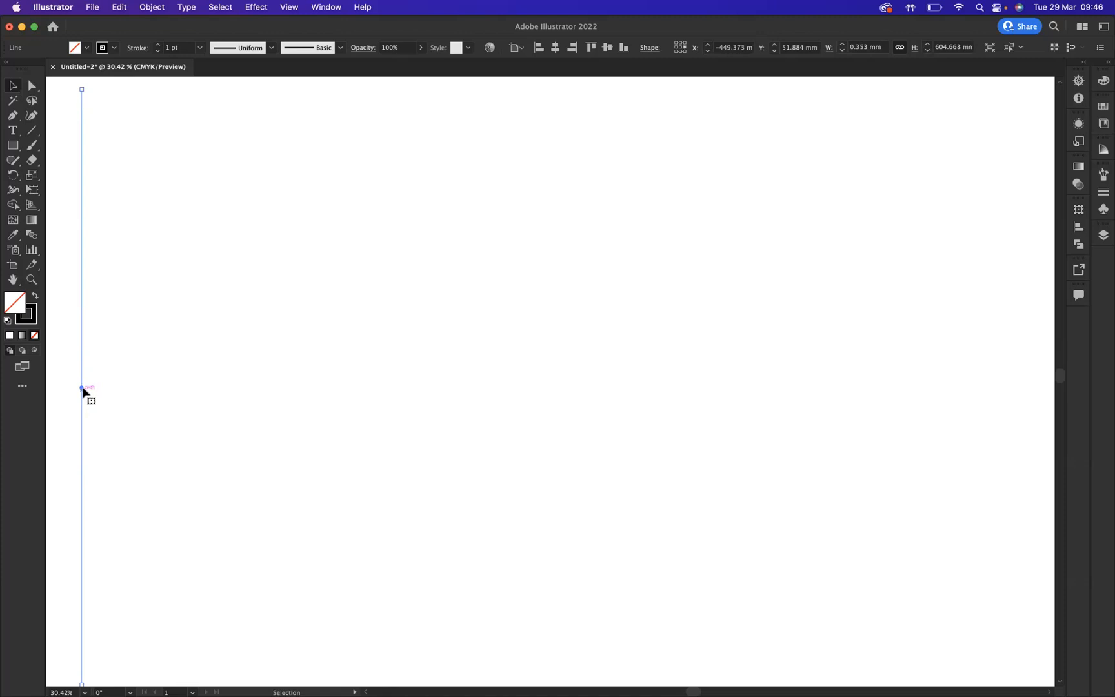
pyautogui.moveTo(83, 391); pyautogui.dragTo(97, 391)
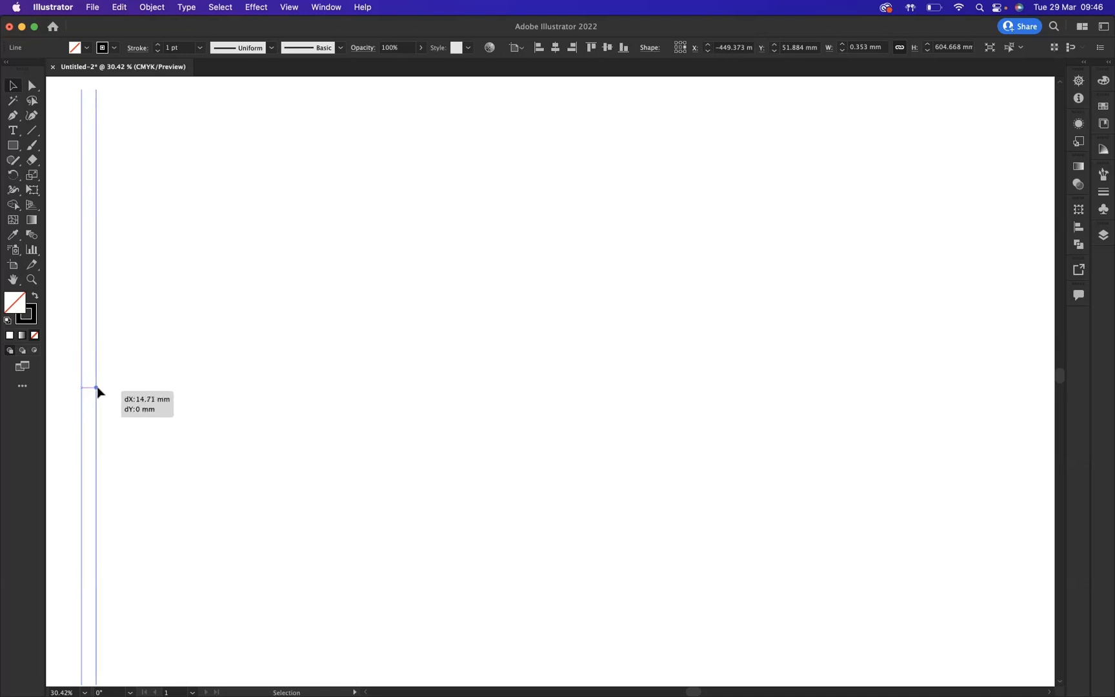
pyautogui.moveTo(98, 391); pyautogui.dragTo(97, 391)
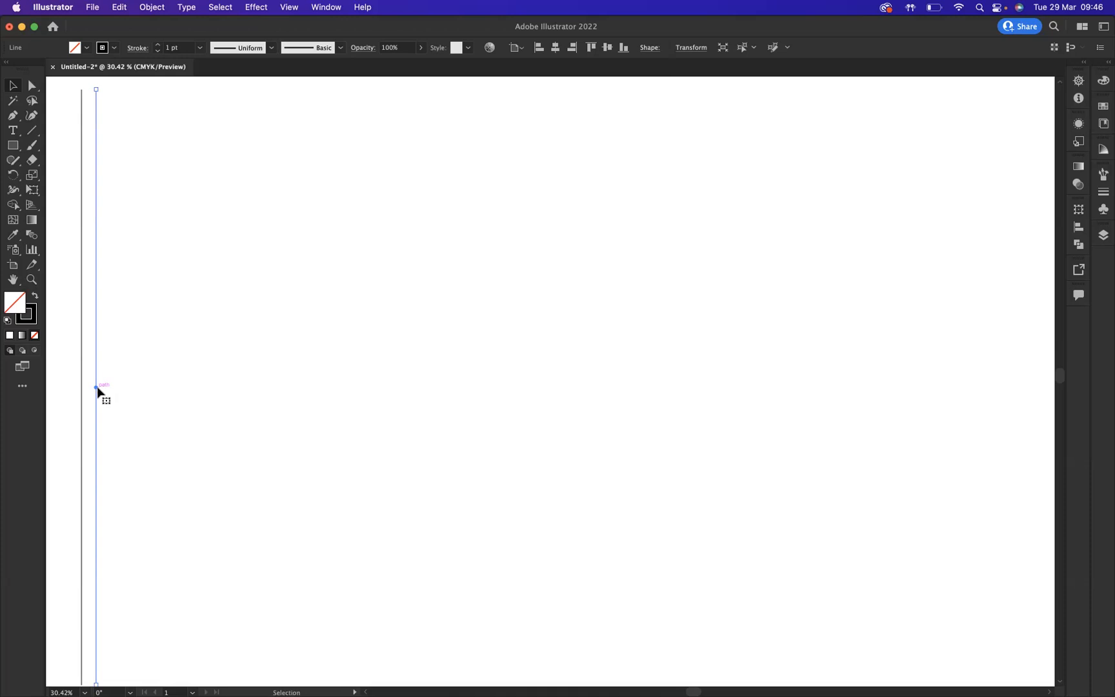
# - Repeat the duplication until evenly spaced vertical lines fill the whole canvas width
pyautogui.press('super+d')
pyautogui.press('super+d')
pyautogui.press('super+d')
pyautogui.press('super+d')
pyautogui.press('super+d')
pyautogui.press('super+d')
pyautogui.press('super+d')
pyautogui.press('super+d')
pyautogui.press('super+d')
pyautogui.press('super+d')
pyautogui.press('super+d')
pyautogui.press('super+d')
pyautogui.press('super+d')
pyautogui.press('super+d')
pyautogui.press('super+d')
pyautogui.press('super+d')
pyautogui.press('super+d')
pyautogui.press('super+d')
pyautogui.press('super+d')
pyautogui.press('super+d')
pyautogui.press('super+d')
pyautogui.press('super+d')
pyautogui.press('super+d')
pyautogui.press('super+d')
pyautogui.press('super+d')
pyautogui.press('super+d')
pyautogui.press('super+d')
pyautogui.press('super+d')
pyautogui.press('super+d')
pyautogui.press('super+d')
pyautogui.press('super+d')
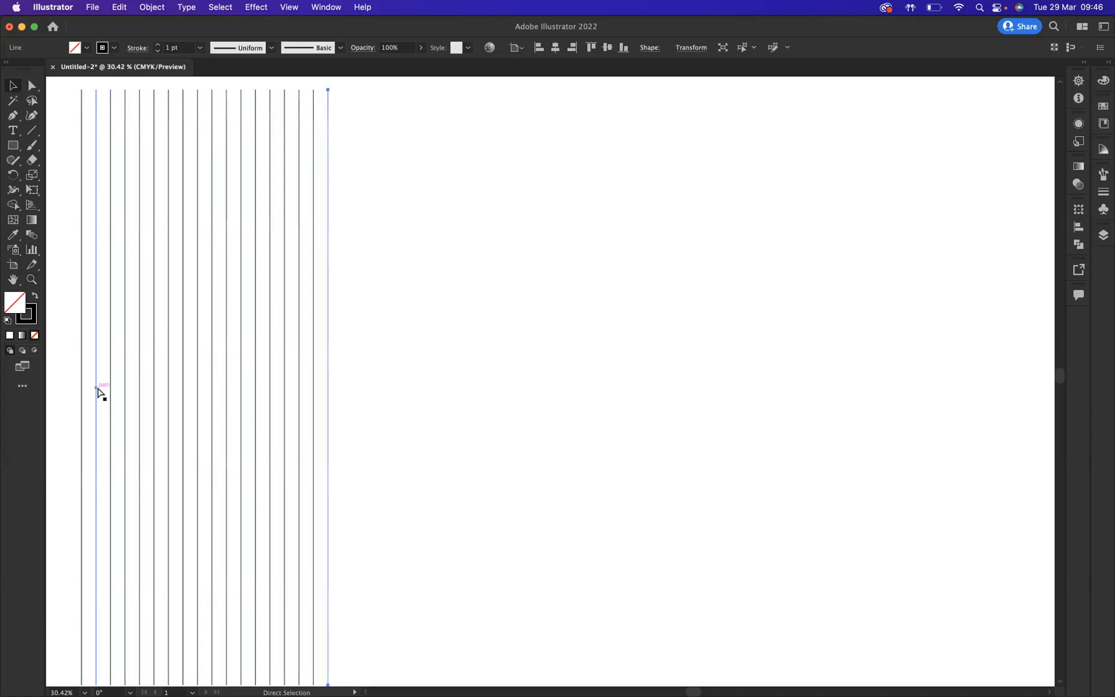
pyautogui.press('super+d')
pyautogui.press('super+d')
pyautogui.press('super+d')
pyautogui.press('super+d')
pyautogui.press('super+d')
pyautogui.press('super+d')
pyautogui.press('super+d')
pyautogui.press('super+d')
pyautogui.press('super+d')
pyautogui.press('super+d')
pyautogui.press('super+d')
pyautogui.press('super+d')
pyautogui.press('super+d')
pyautogui.press('super+d')
pyautogui.press('super+d')
pyautogui.press('super+d')
pyautogui.press('super+d')
pyautogui.press('super+d')
pyautogui.press('super+d')
pyautogui.press('super+d')
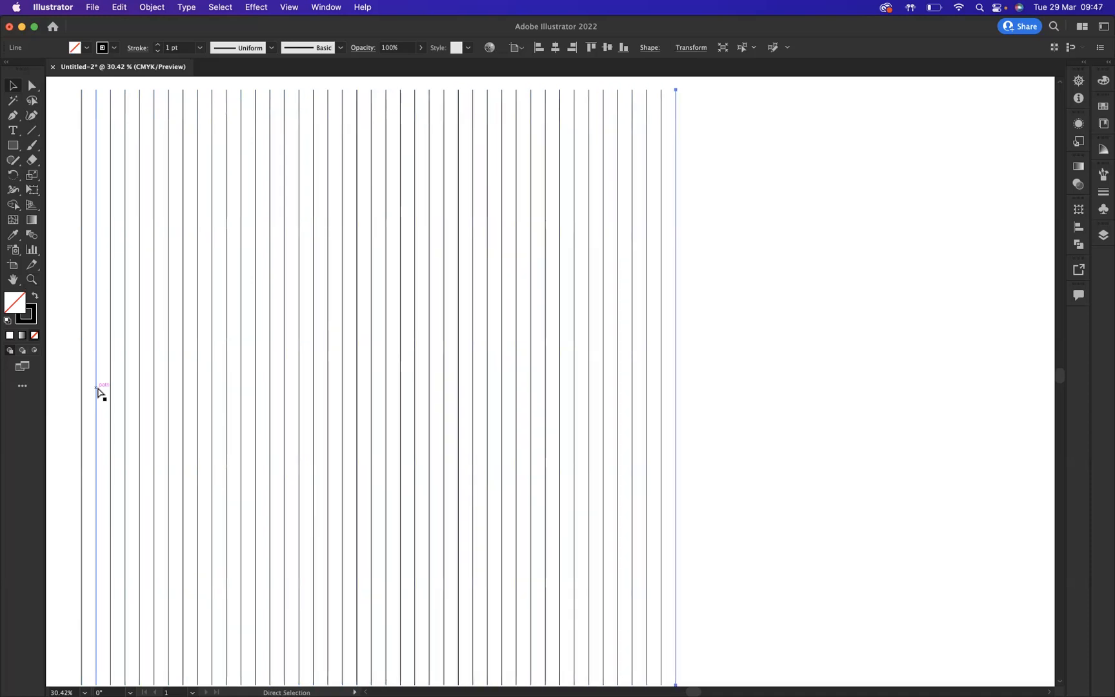
pyautogui.press('super+d')
pyautogui.press('super+d')
pyautogui.press('super+d')
pyautogui.press('super+d')
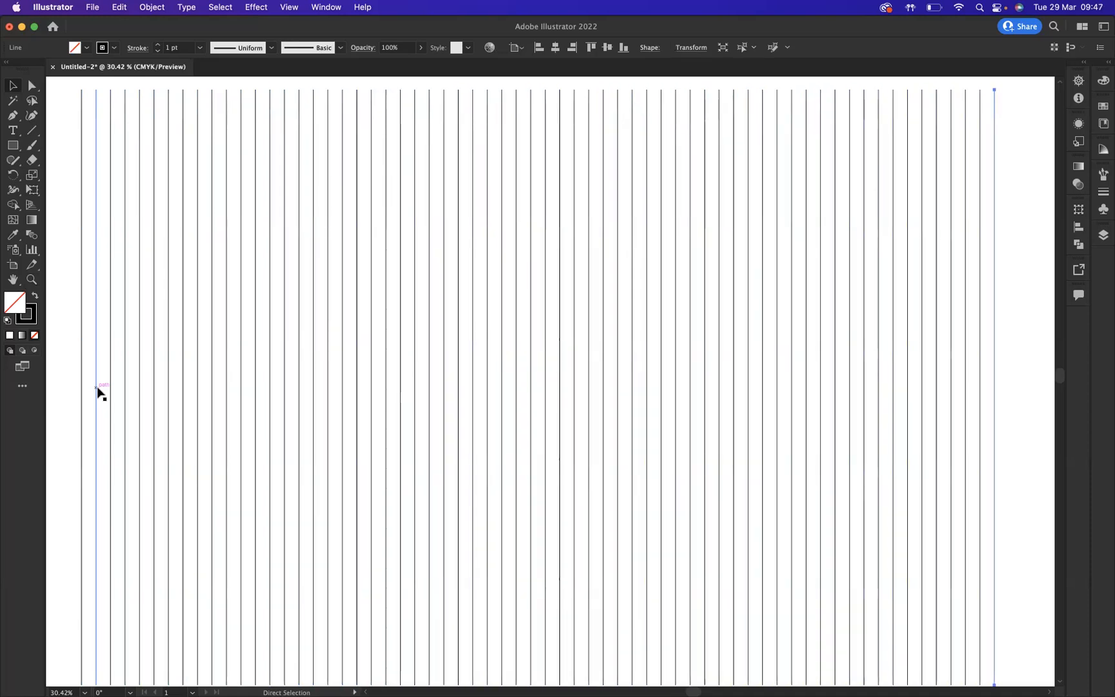
pyautogui.press('super+d')
pyautogui.press('super+d')
pyautogui.press('super+d')
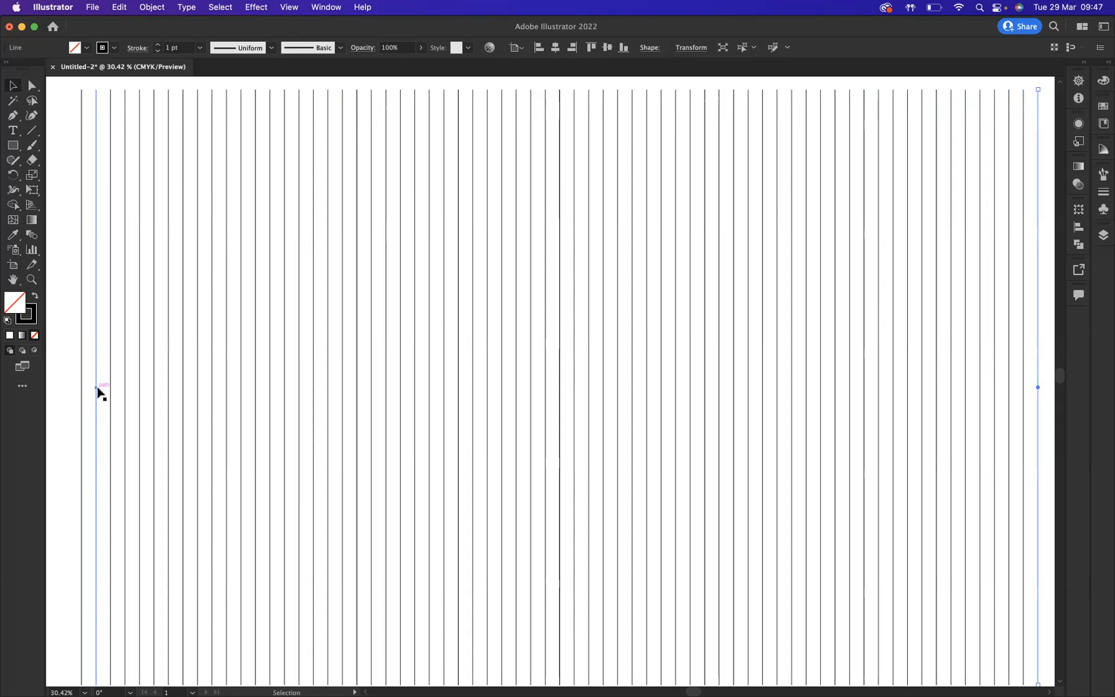
# - Select all the vertical lines and group them
pyautogui.moveTo(68, 85); pyautogui.dragTo(1050, 478)
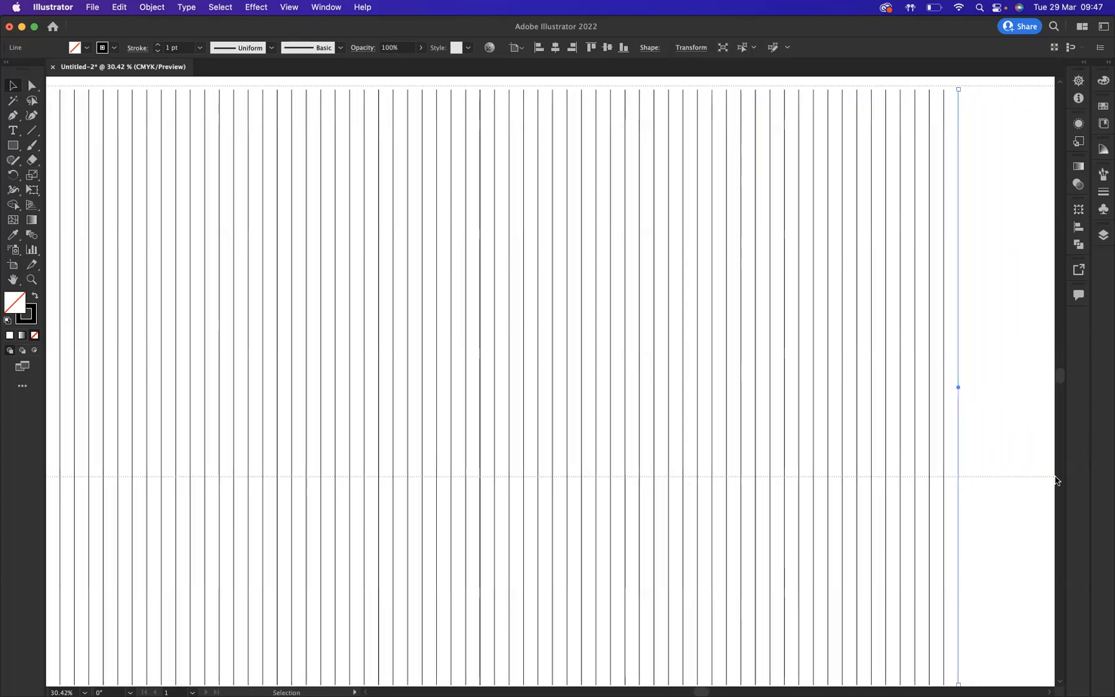
pyautogui.rightClick(406, 291)
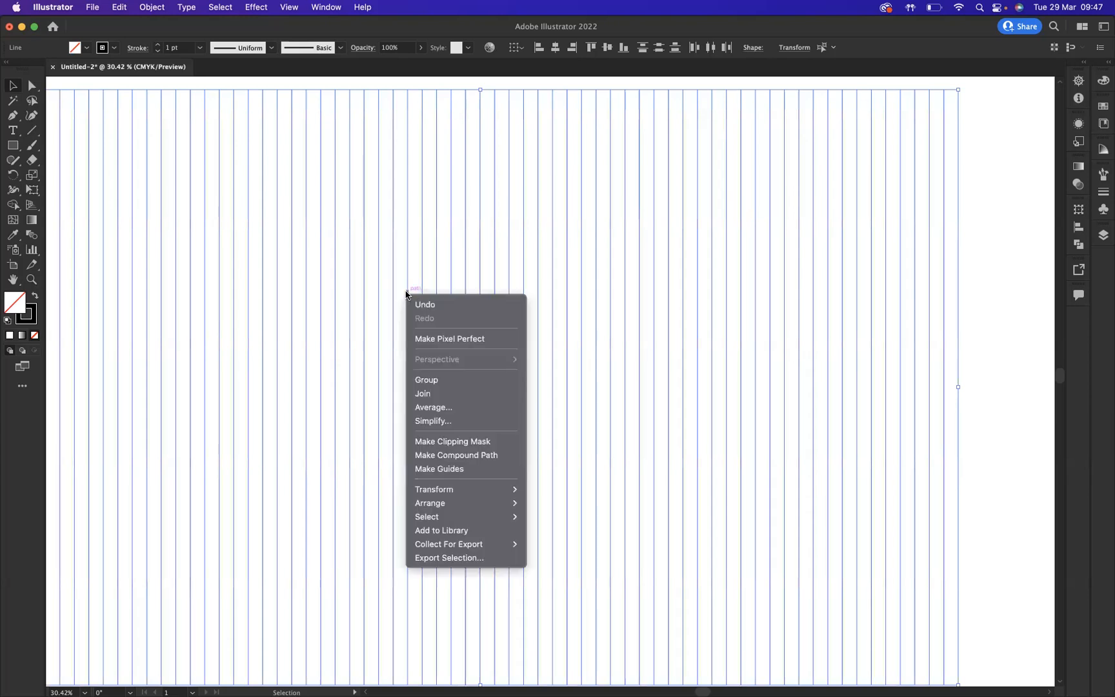
pyautogui.click(427, 380)
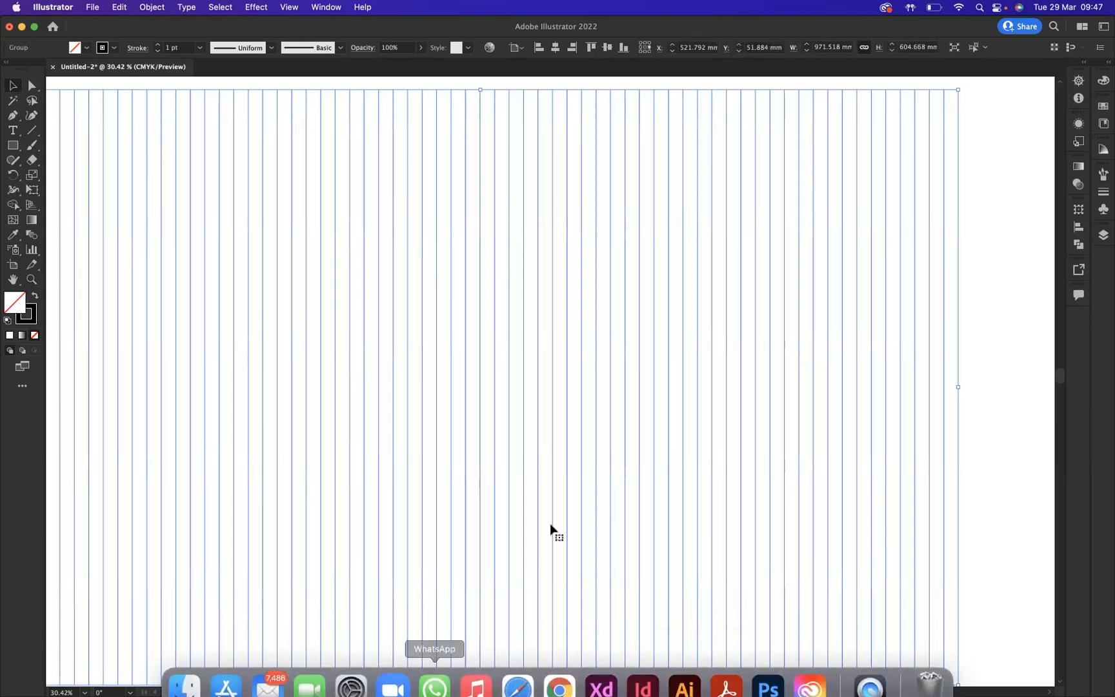
# - Rotate a copy of the vertical line group by 60°
pyautogui.hscroll(-3, 365, 687)
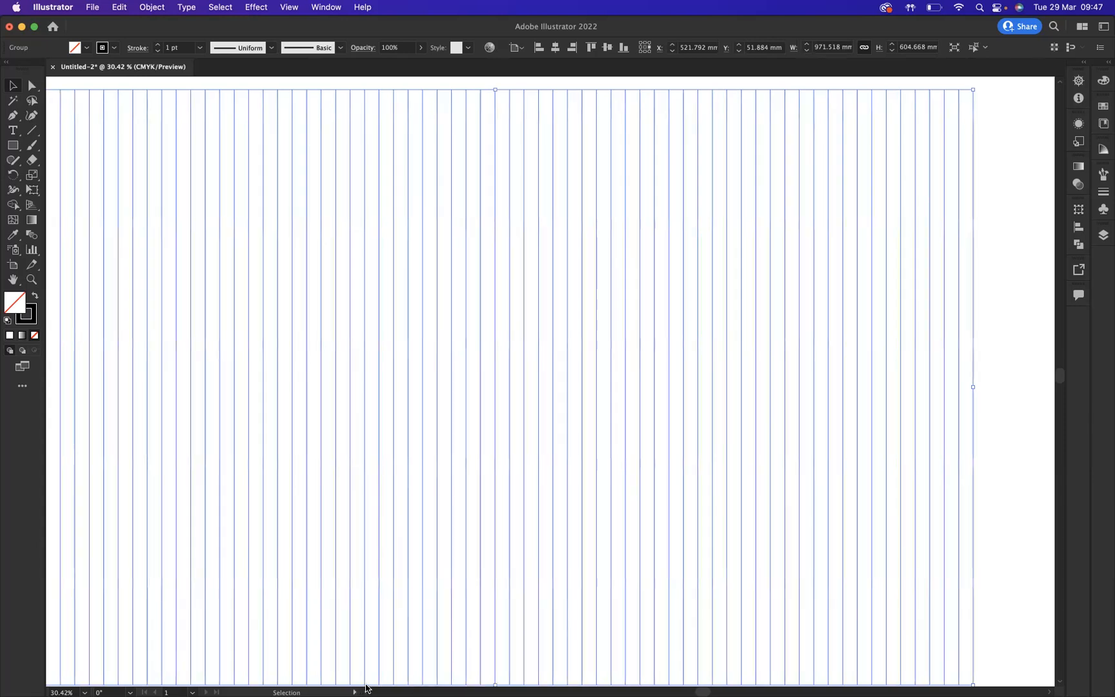
pyautogui.hscroll(-3, 365, 687)
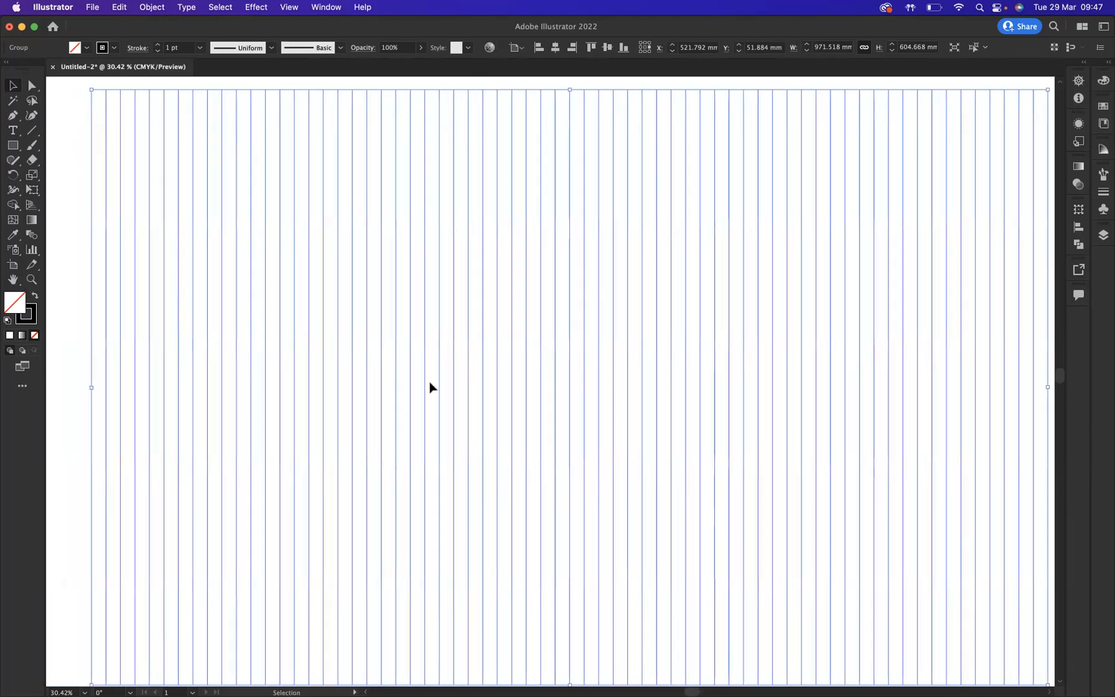
pyautogui.rightClick(502, 306)
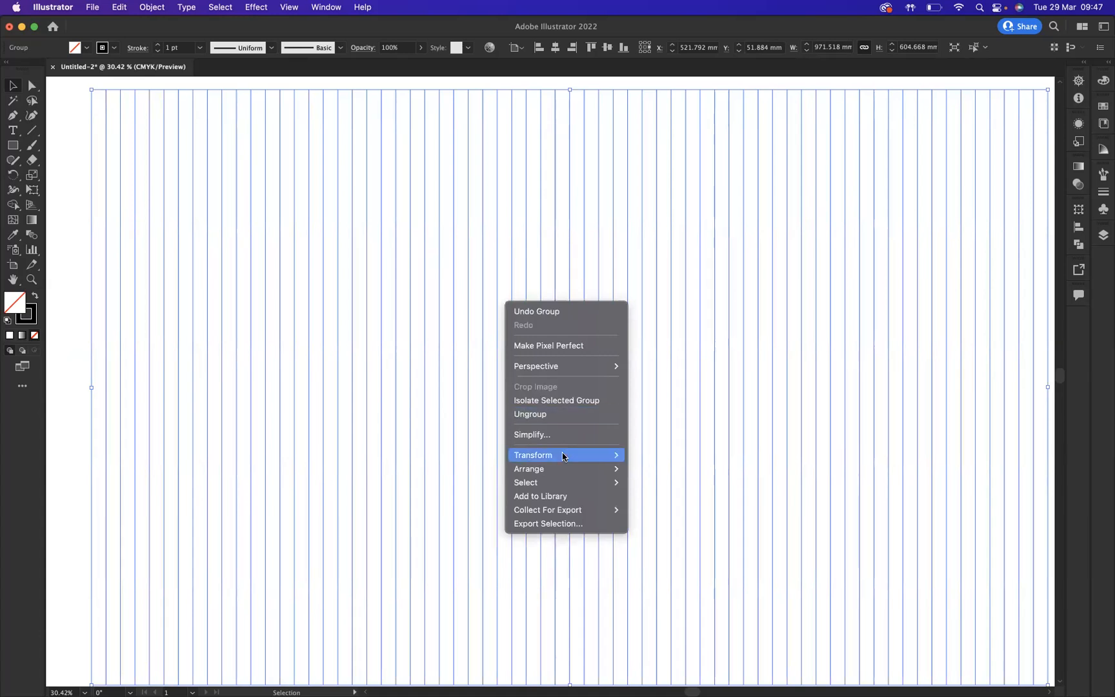
pyautogui.moveTo(561, 456)
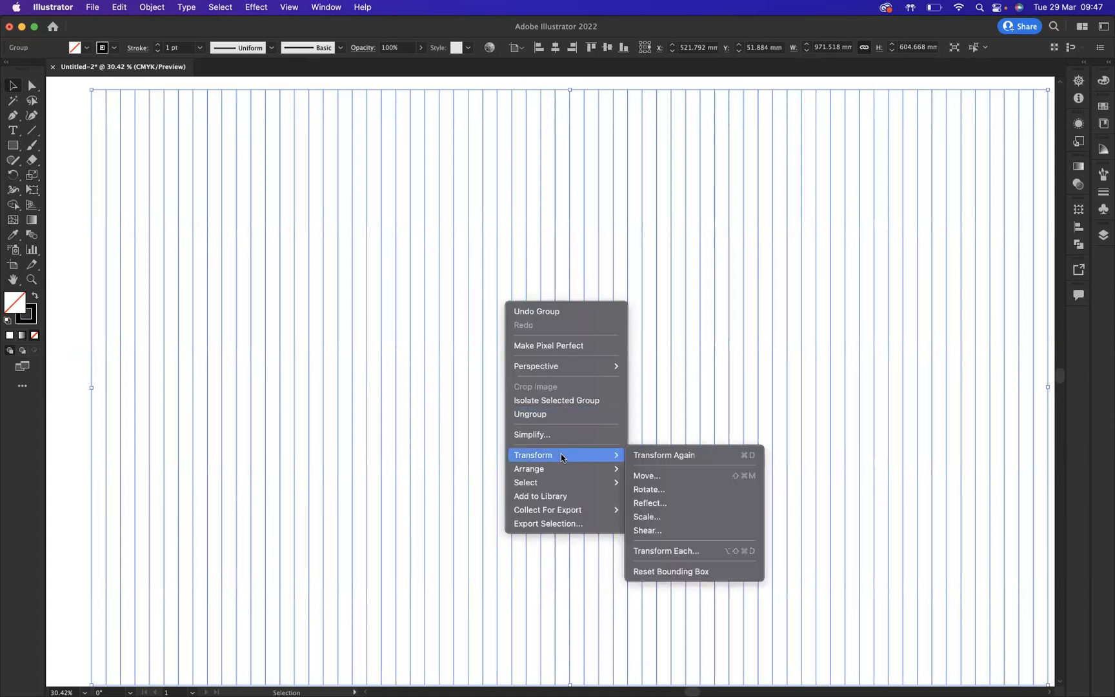
pyautogui.click(659, 493)
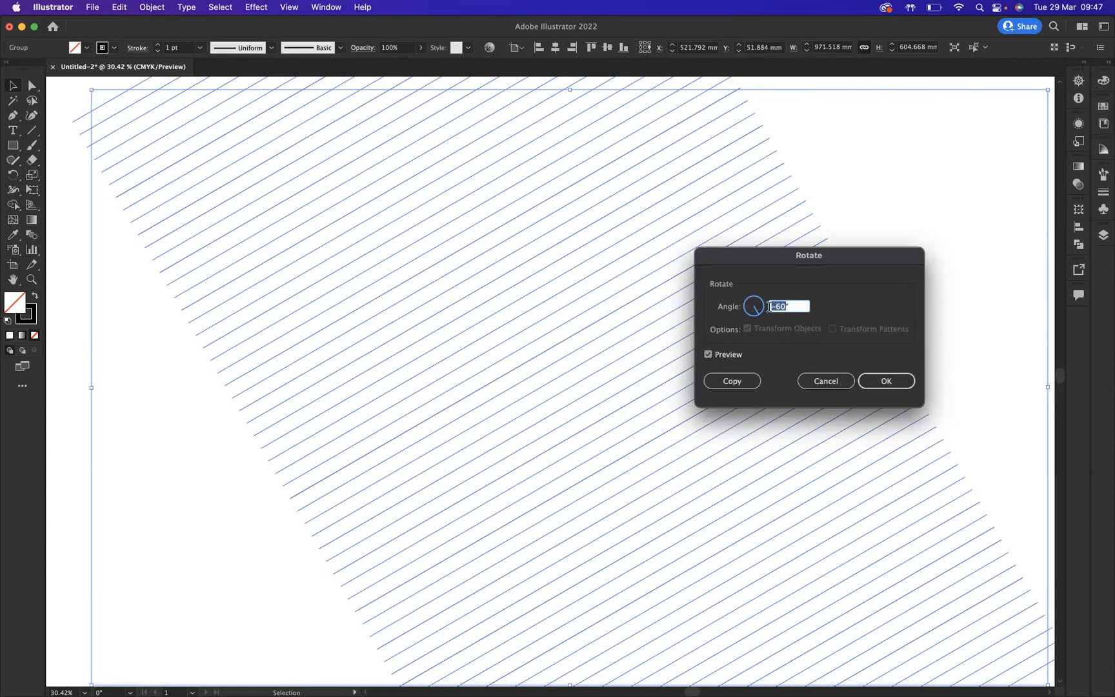
pyautogui.press('BackSpace')
pyautogui.write('60')
pyautogui.click(738, 385)
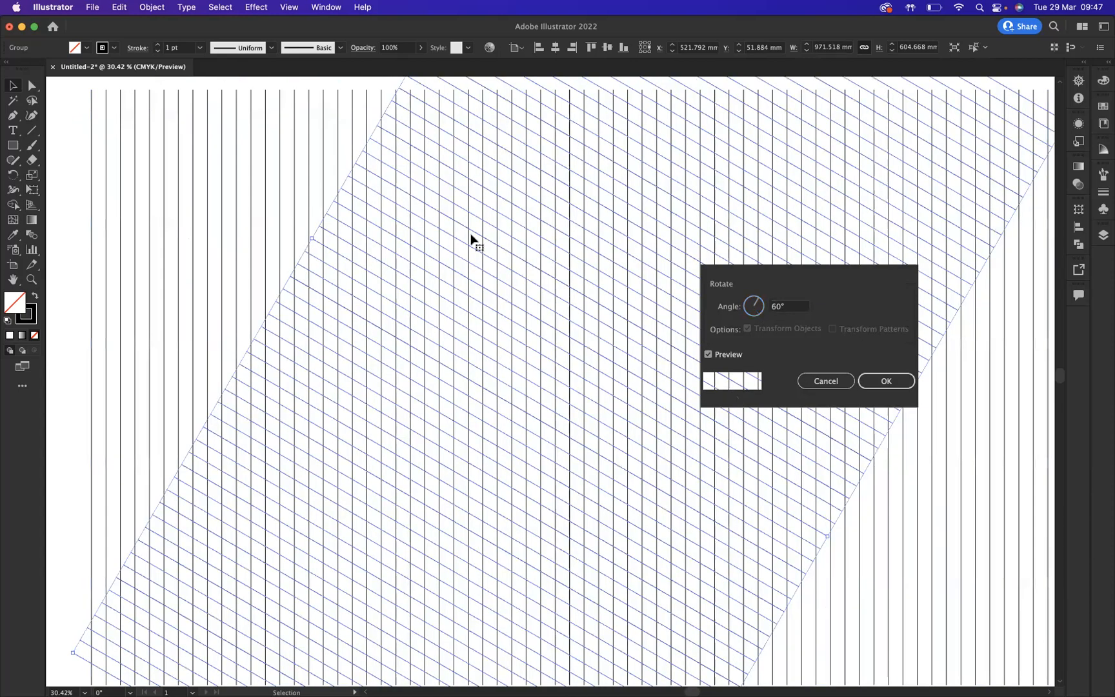
# - Select the original vertical line group and rotate a copy of it by -60°
pyautogui.click(62, 159)
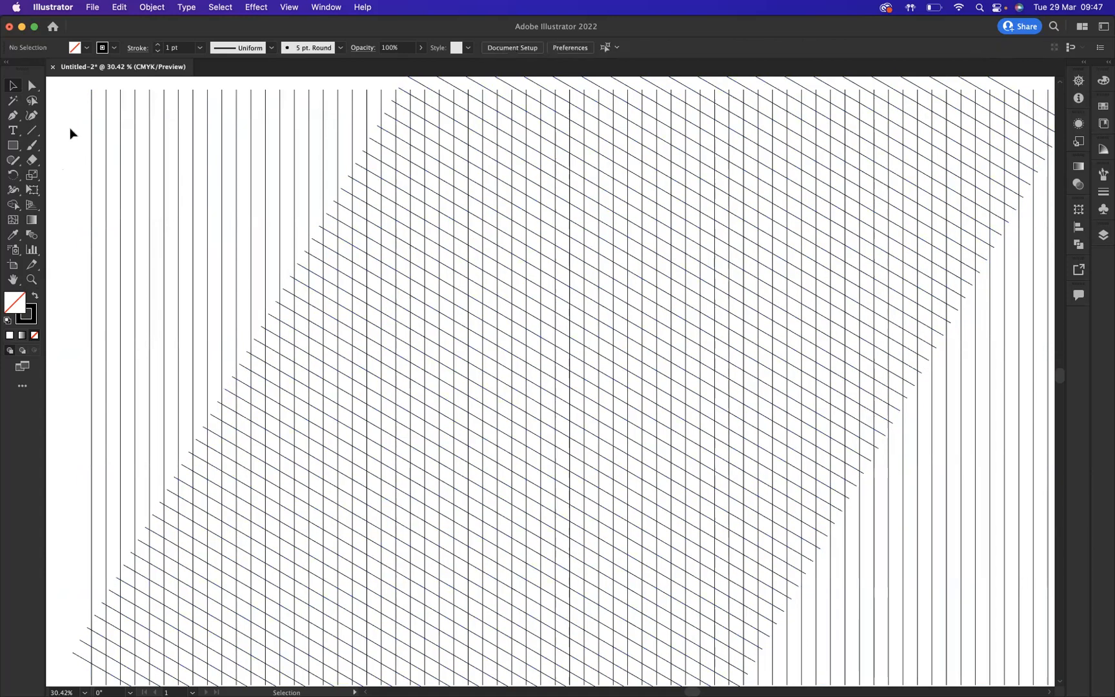
pyautogui.click(206, 160)
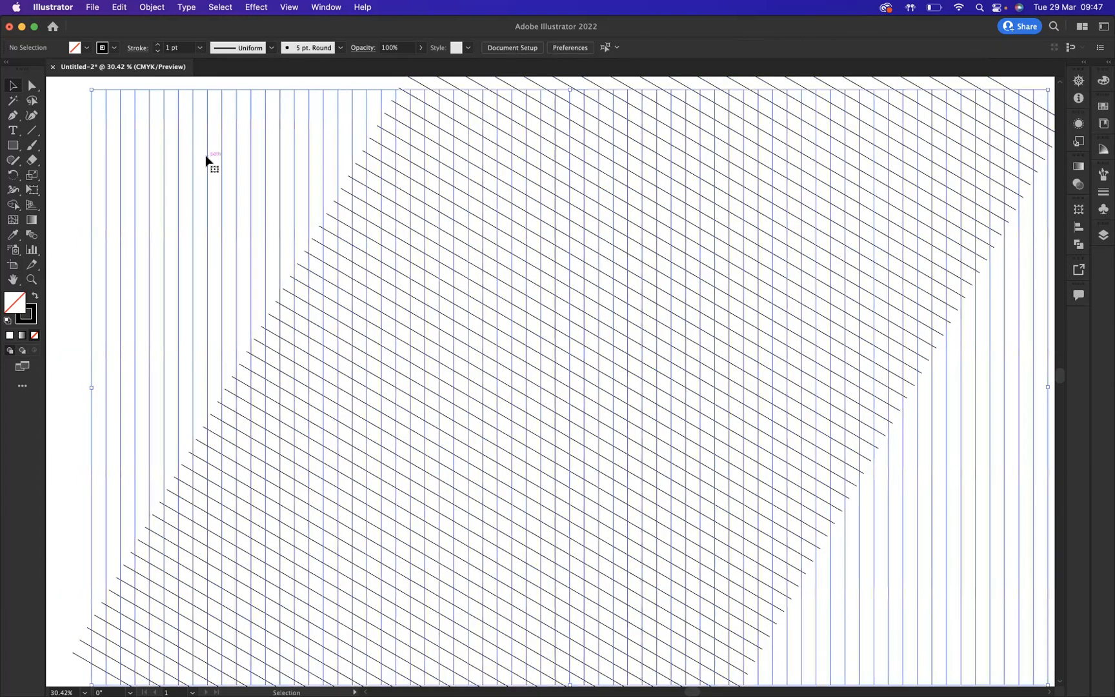
pyautogui.rightClick(235, 145)
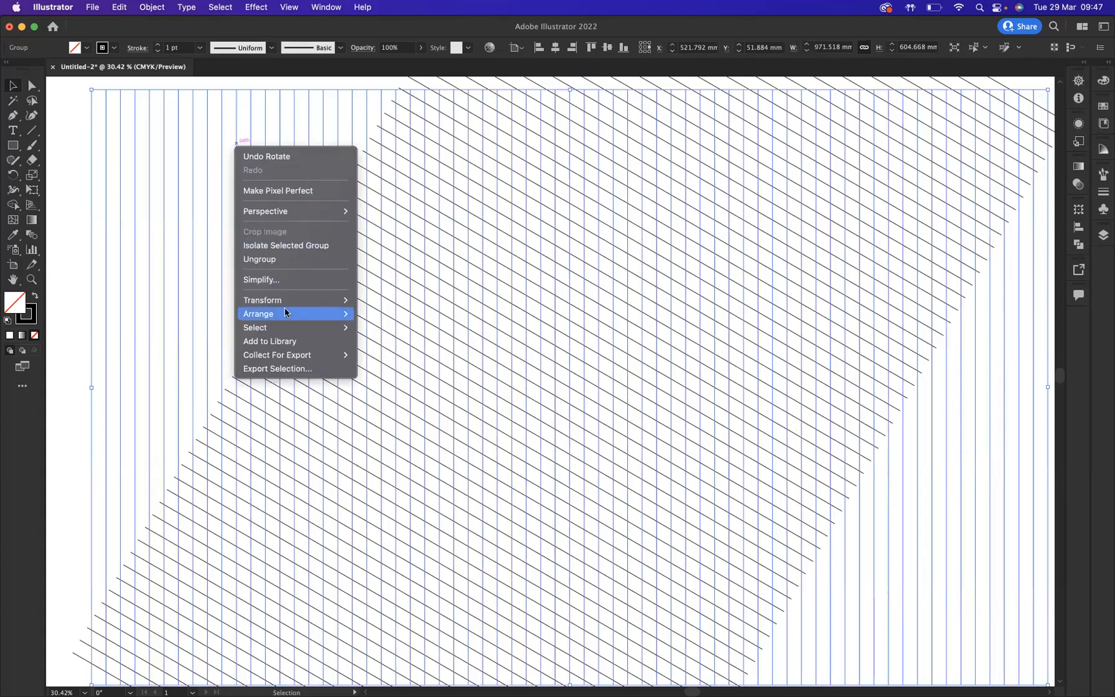
pyautogui.moveTo(280, 301)
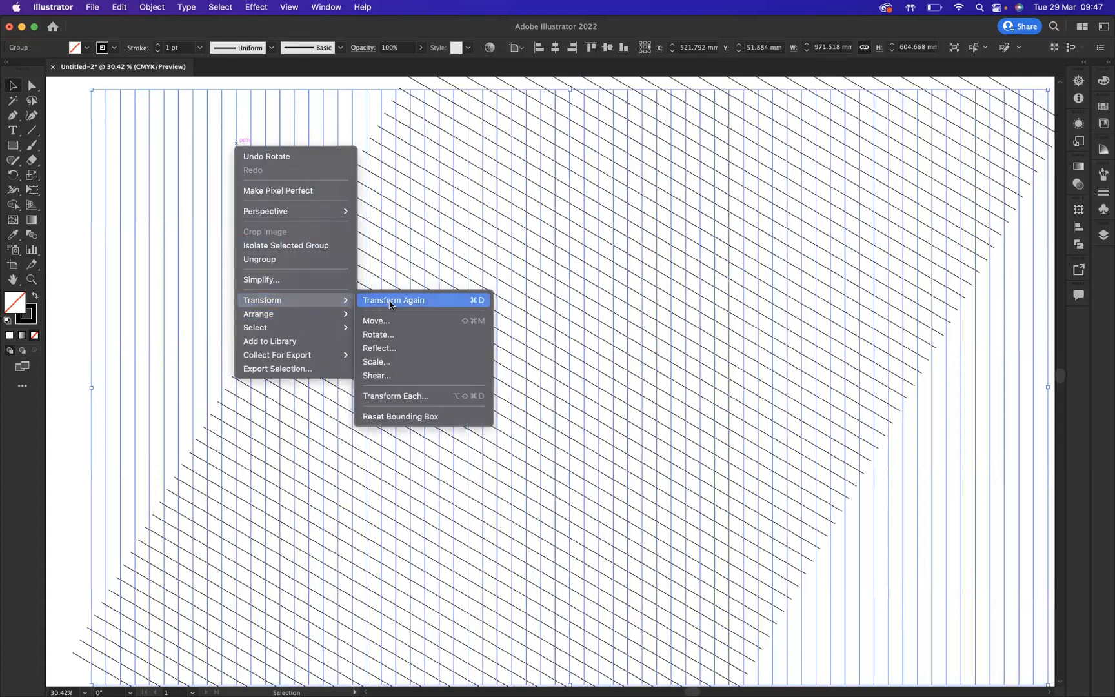
pyautogui.click(376, 335)
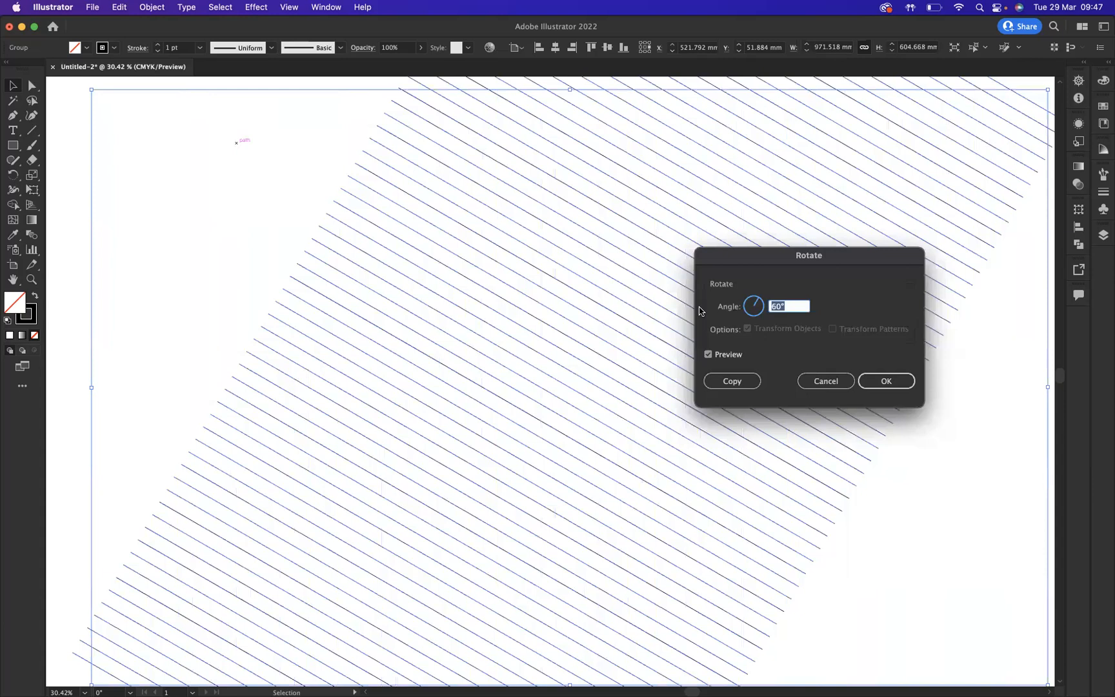
pyautogui.write('-60')
pyautogui.click(731, 381)
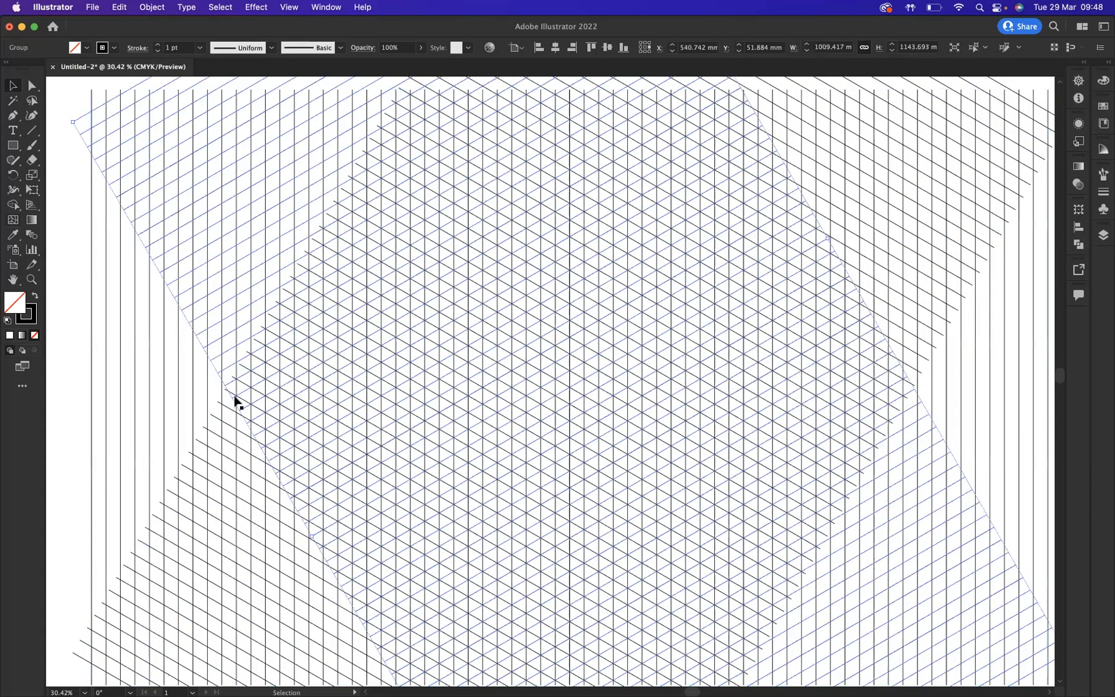
# - Select all three sets of lines and convert them into guides
pyautogui.press('super+shift+a')
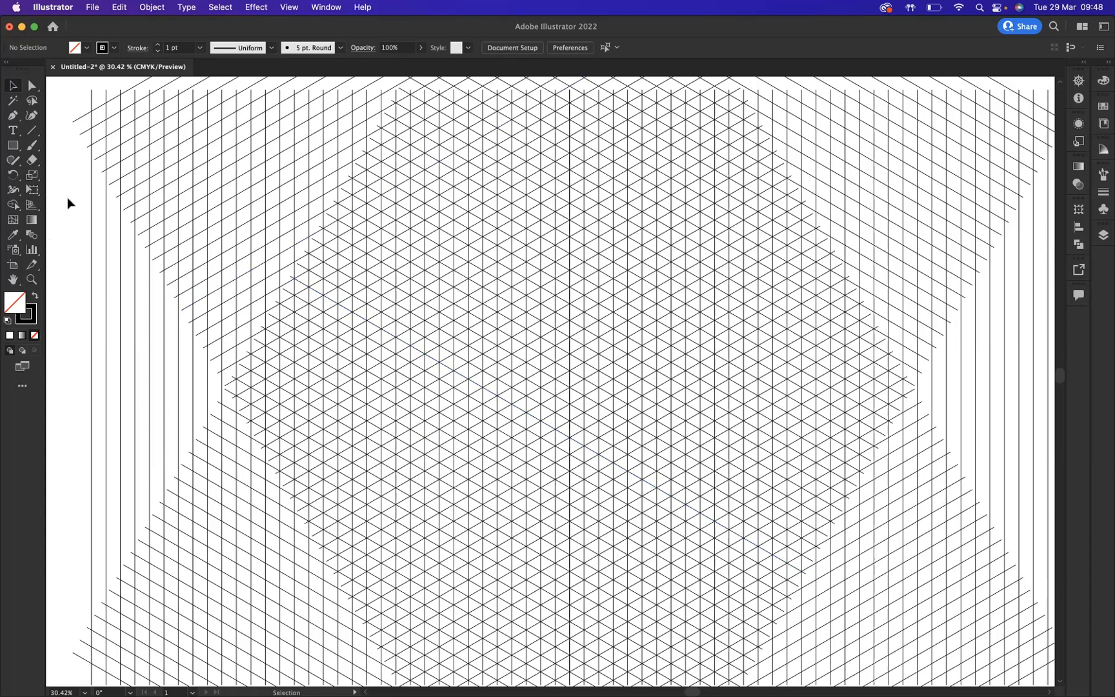
pyautogui.moveTo(244, 356); pyautogui.dragTo(967, 530)
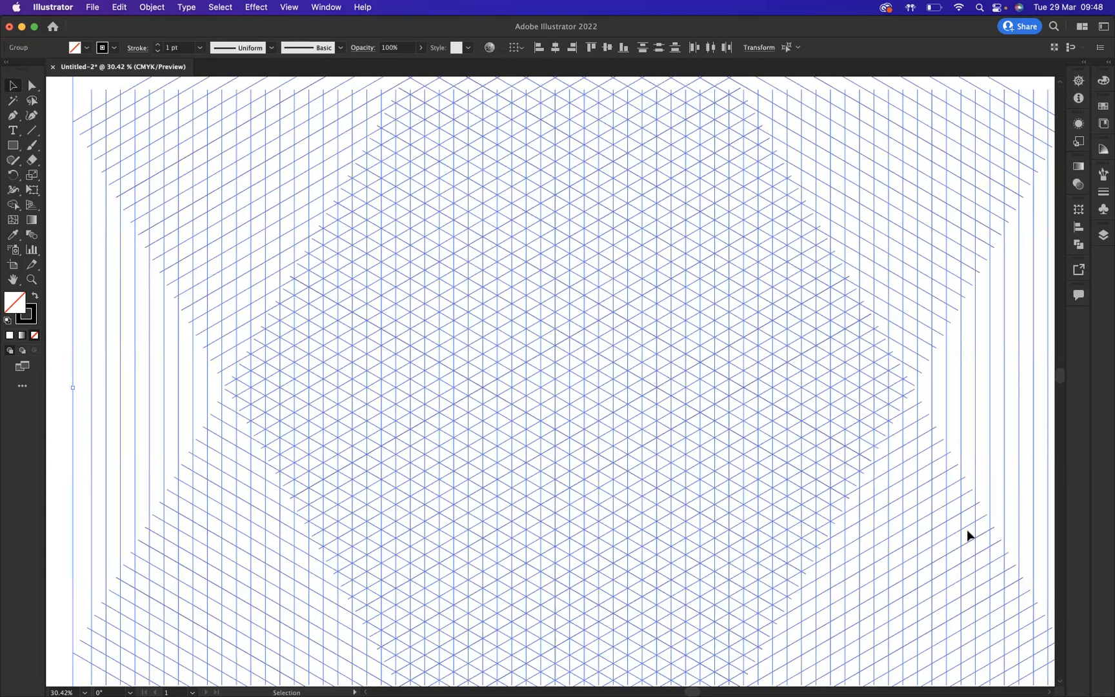
pyautogui.press('super+5')
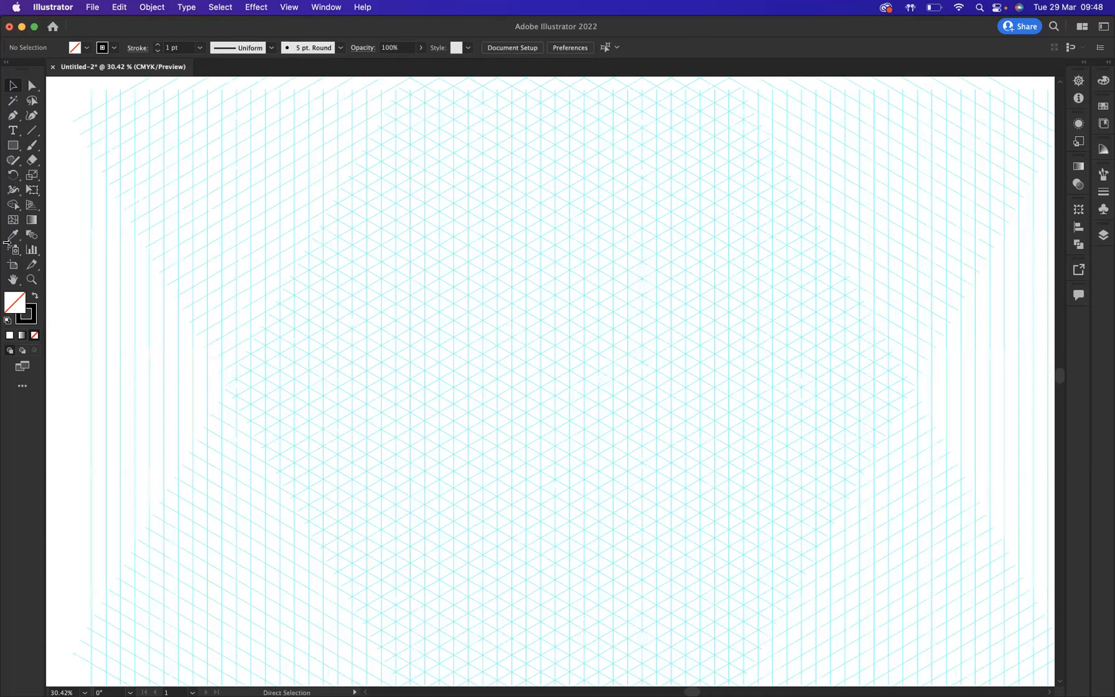
# - Zoom in to 100% and draw the cube's left face as a closed parallelogram along the isometric guides with the Pen tool
pyautogui.click(31, 279)
pyautogui.click(548, 371)
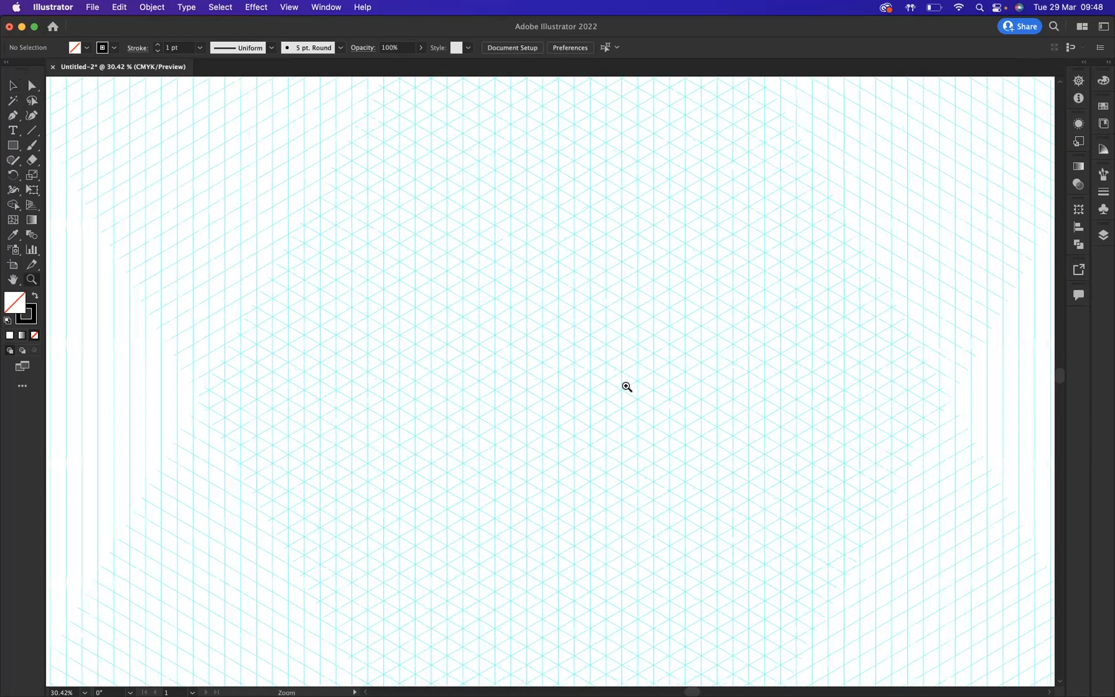
pyautogui.click(595, 371)
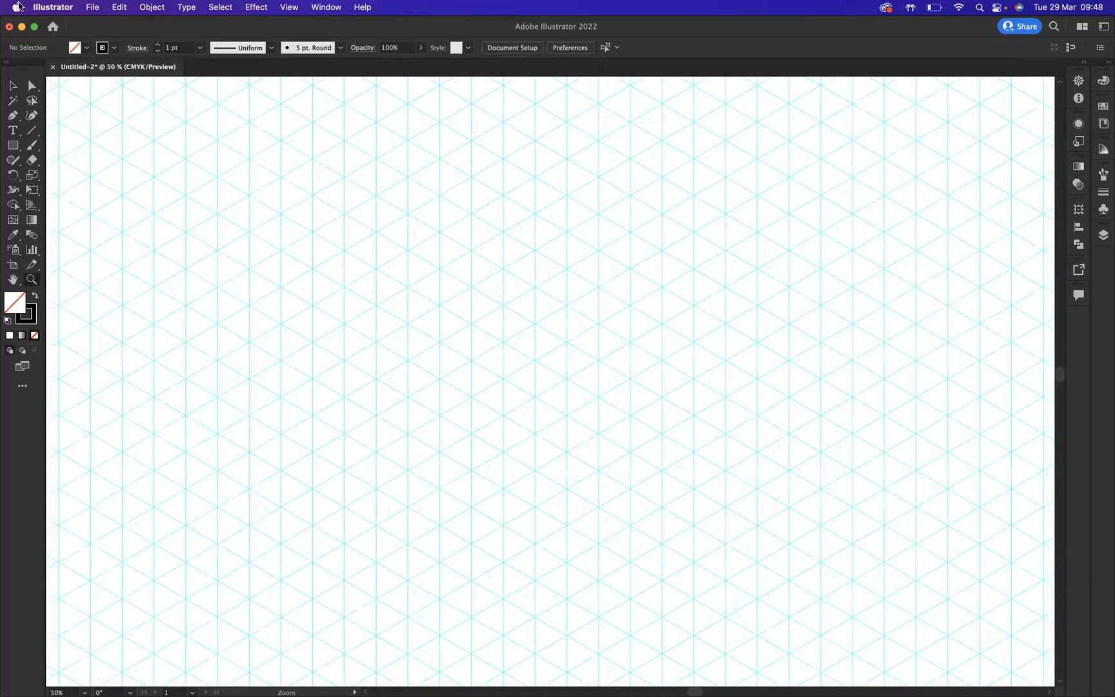
pyautogui.press('super+1')
pyautogui.click(13, 116)
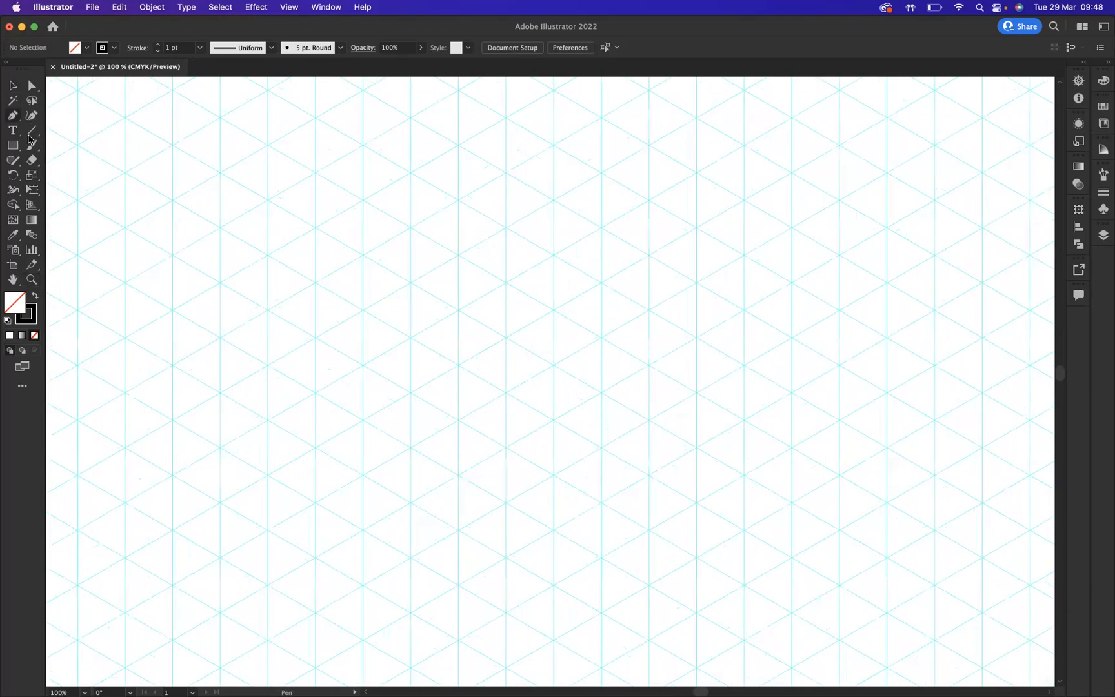
pyautogui.click(411, 283)
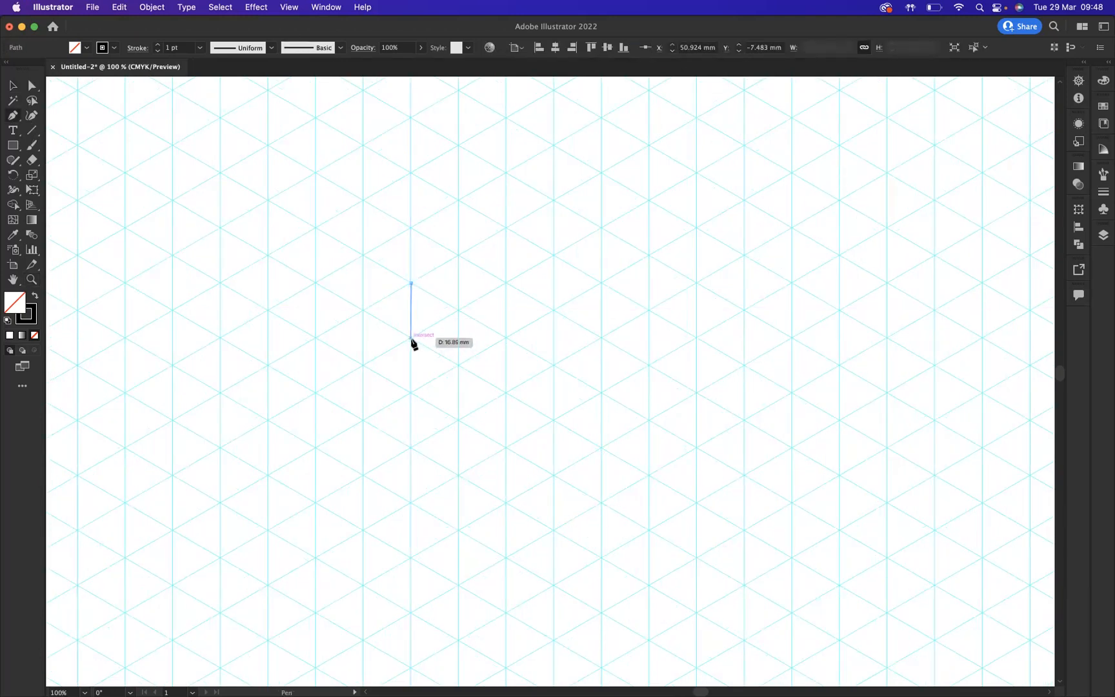
pyautogui.click(411, 337)
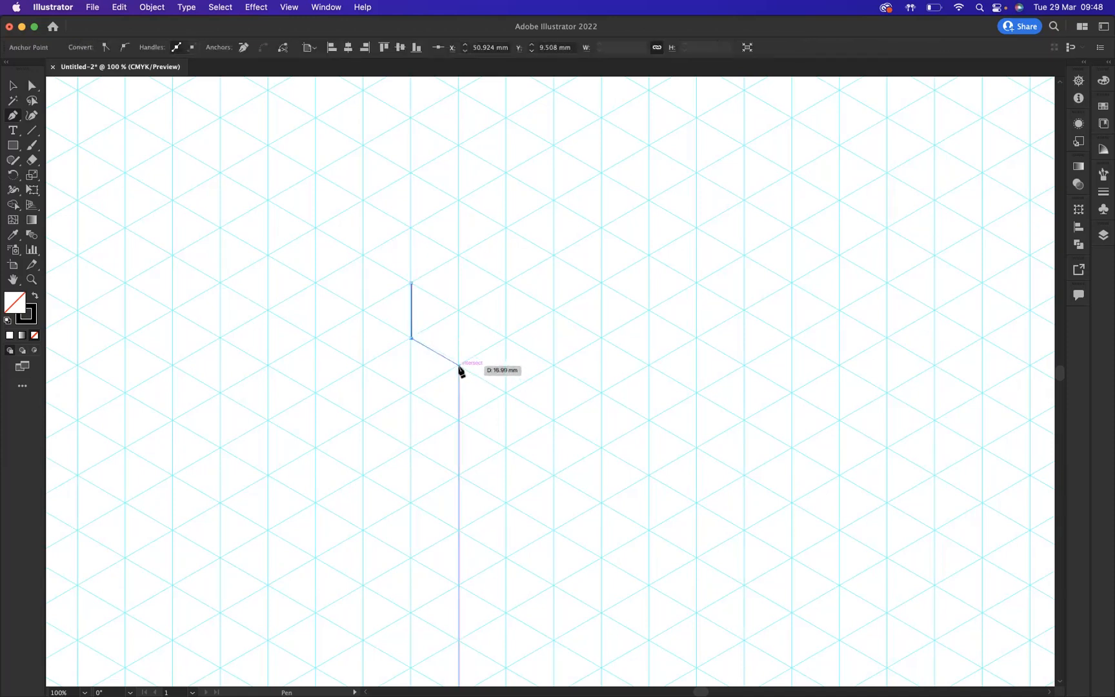
pyautogui.click(459, 366)
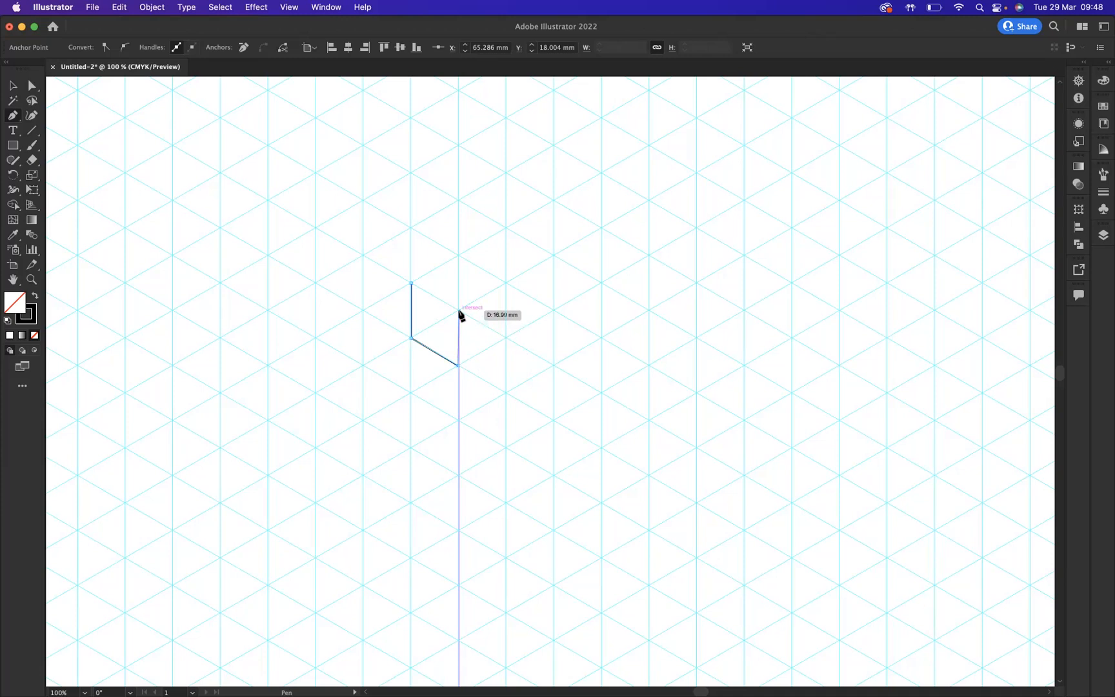
pyautogui.press('super+z')
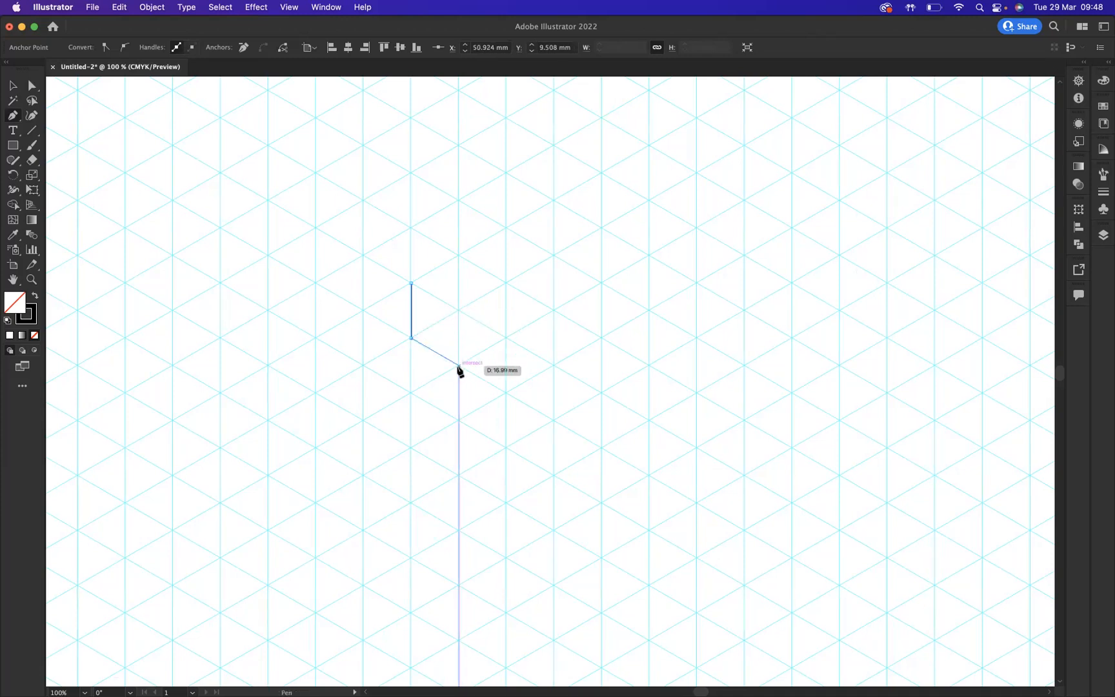
pyautogui.click(458, 365)
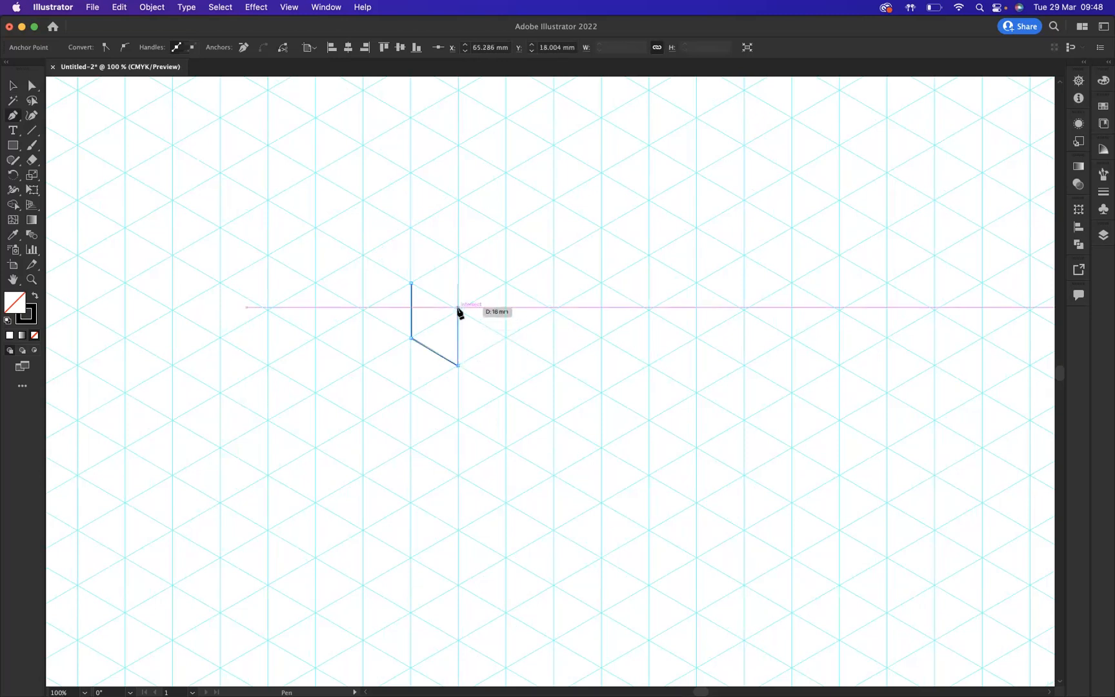
pyautogui.click(458, 309)
pyautogui.click(411, 283)
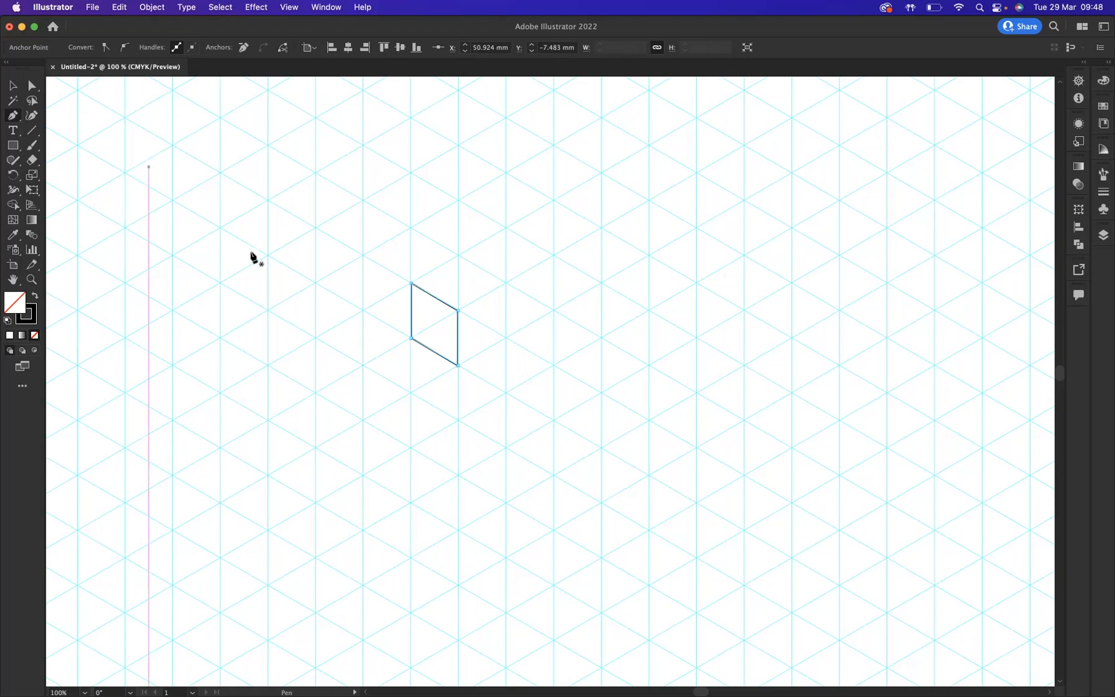
# - Swap fill and stroke so the face is filled, and set the fill colour to 1de228
pyautogui.hotkey('shift', 'x')
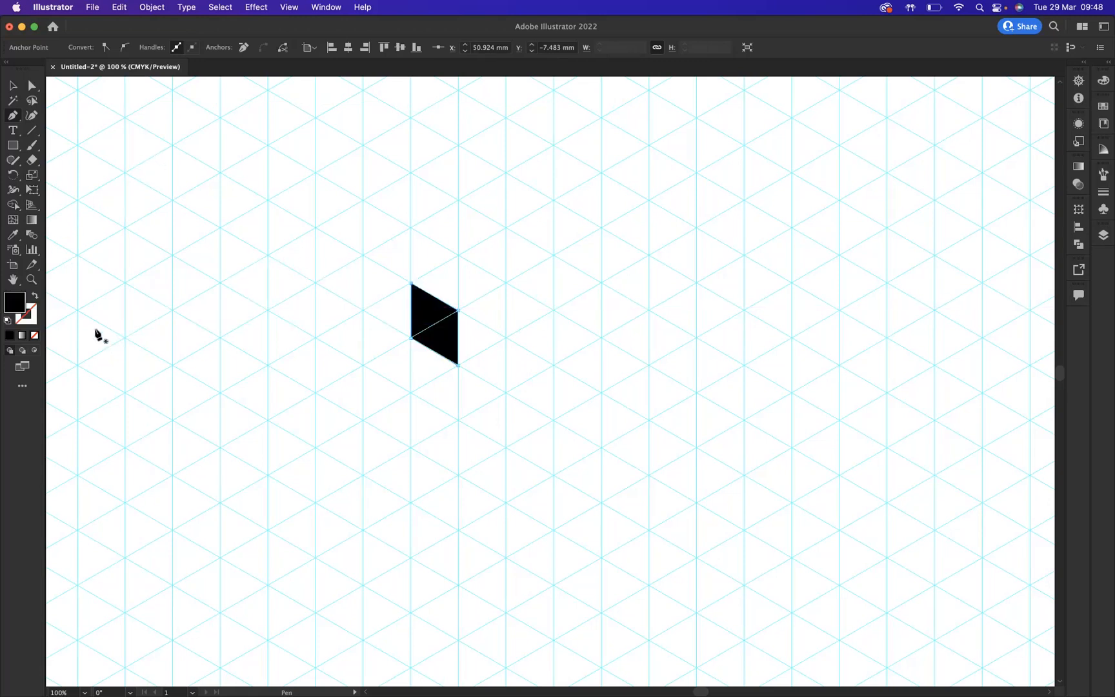
pyautogui.doubleClick(14, 302)
pyautogui.write('1de228')
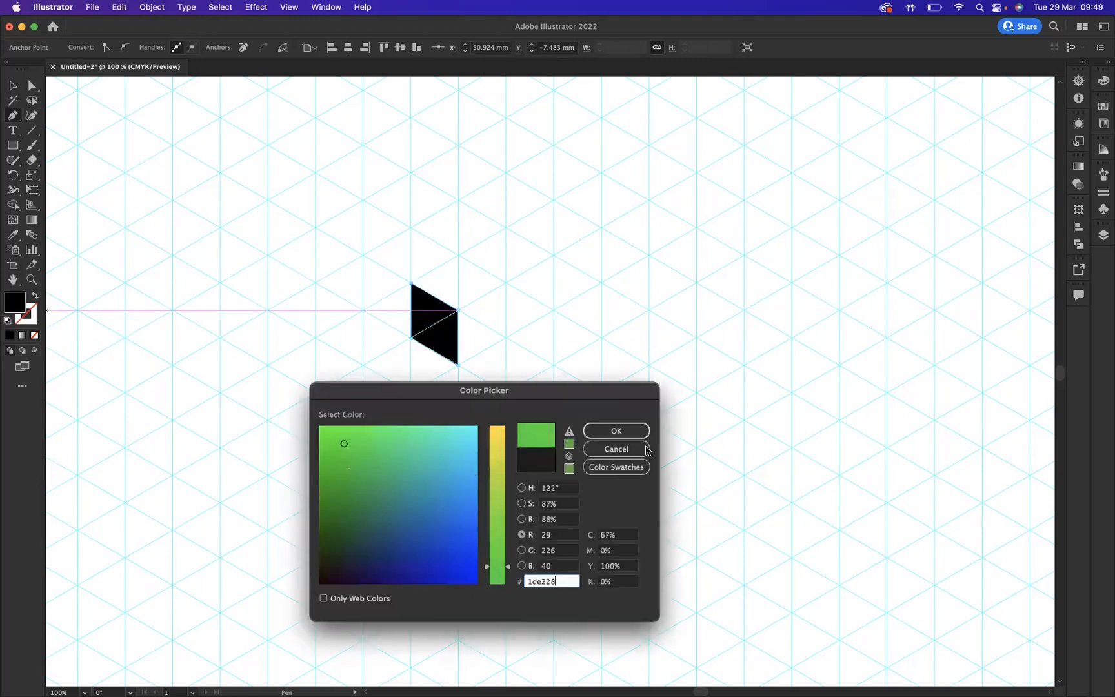
pyautogui.click(635, 431)
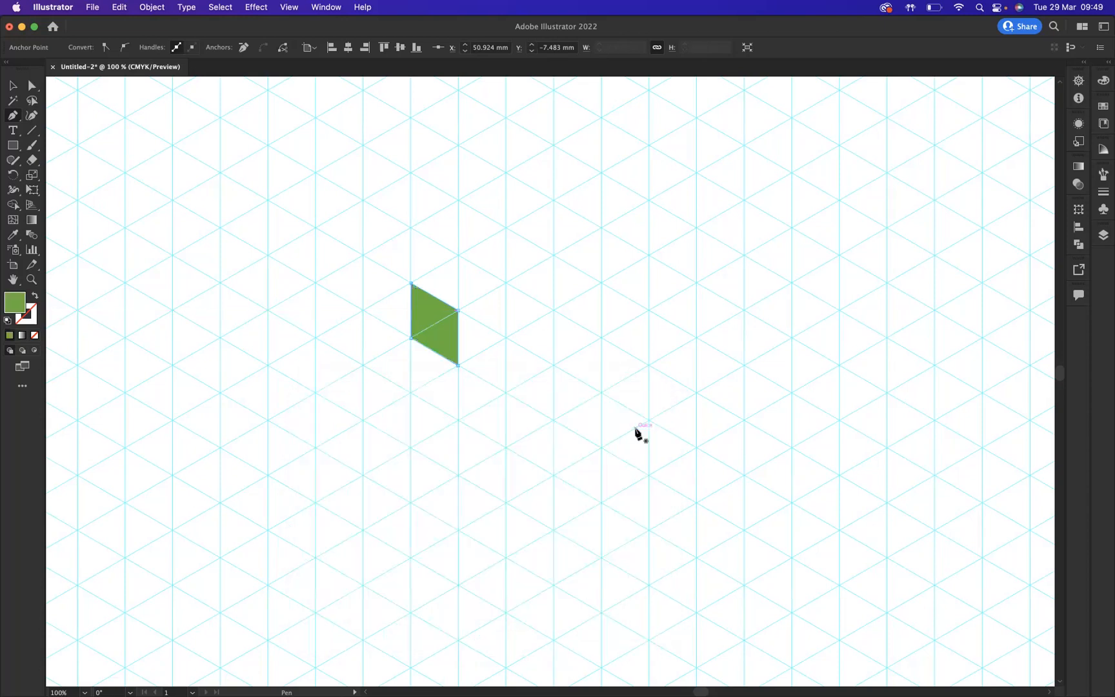
# - Draw the cube's right face as a closed parallelogram sharing the left face's vertical edge
pyautogui.click(506, 283)
pyautogui.click(458, 310)
pyautogui.click(458, 365)
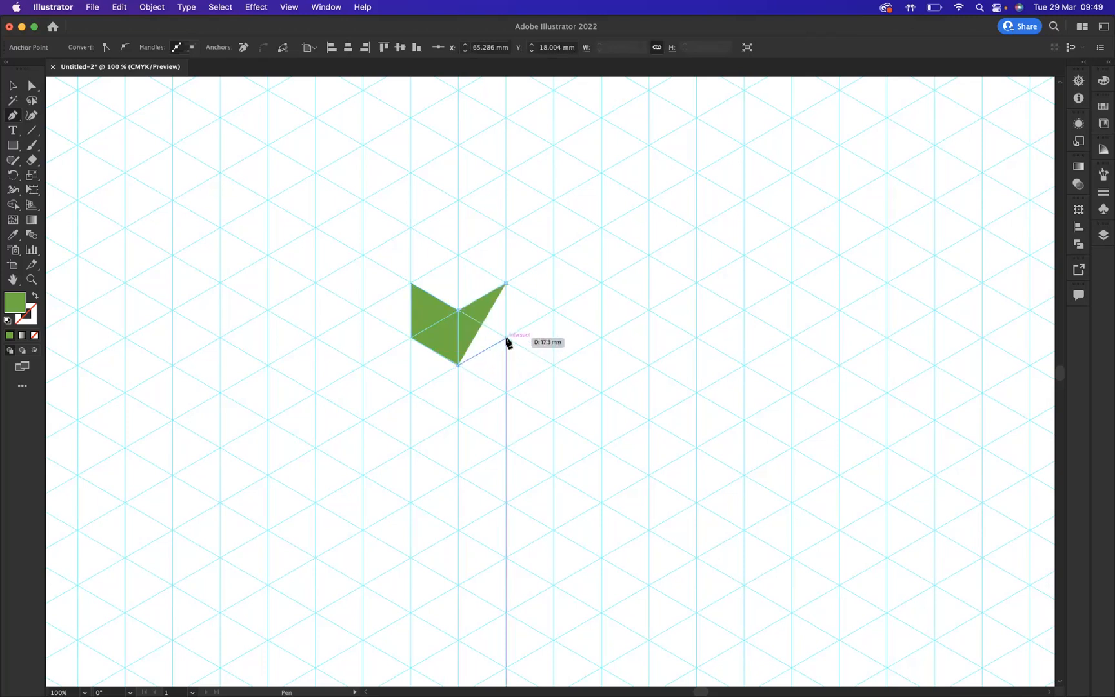
pyautogui.click(506, 337)
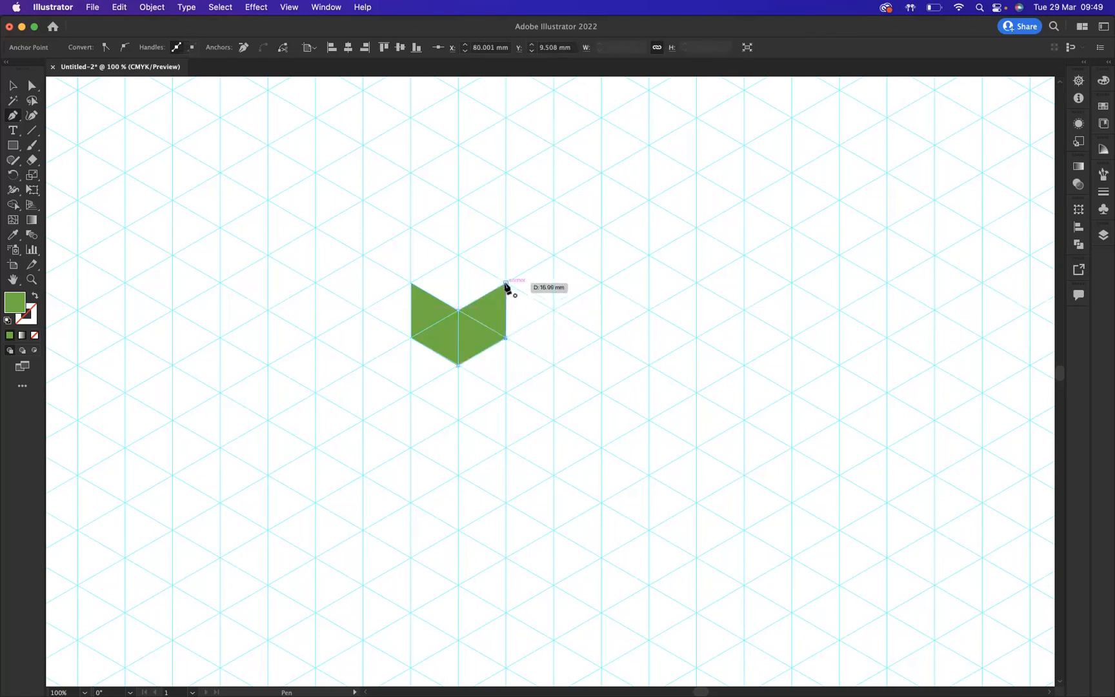
pyautogui.click(506, 283)
# - Give the right face a darker green fill
pyautogui.doubleClick(22, 303)
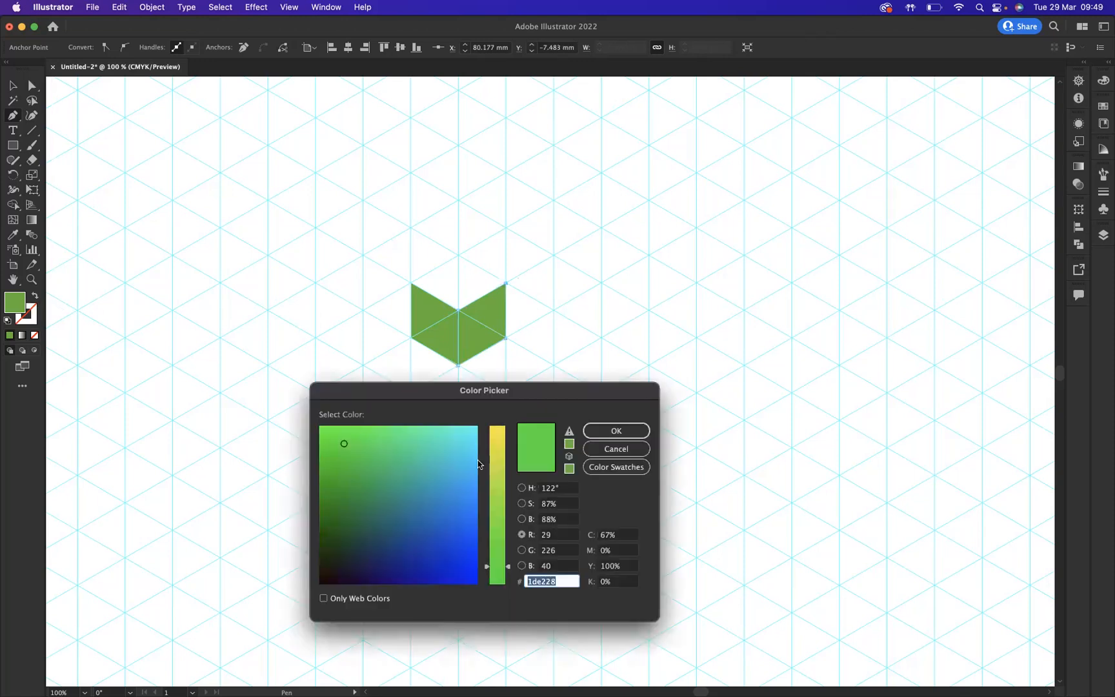
pyautogui.click(345, 488)
pyautogui.click(616, 430)
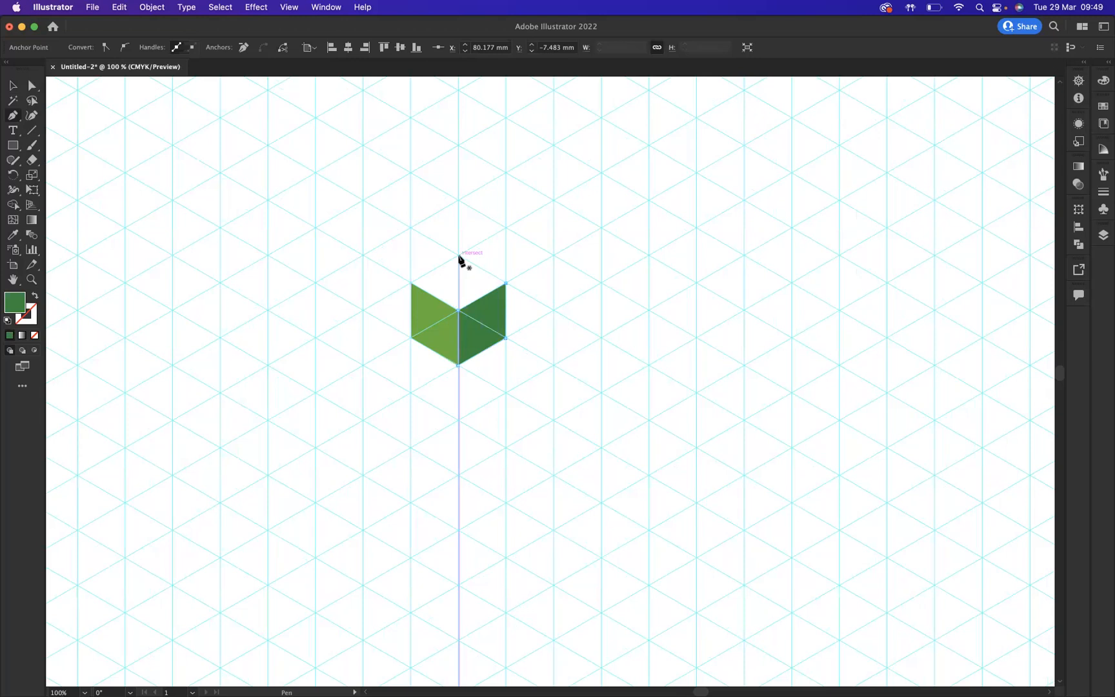
# - Draw the cube's top face as a rhombus above the two side faces
pyautogui.click(457, 256)
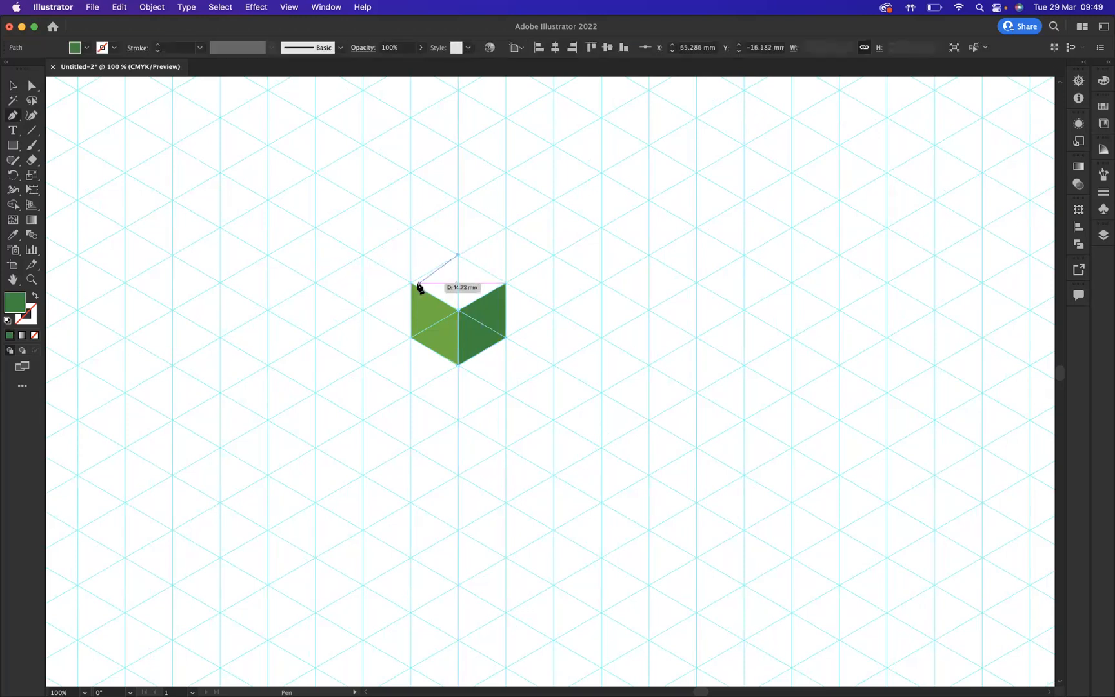
pyautogui.click(411, 282)
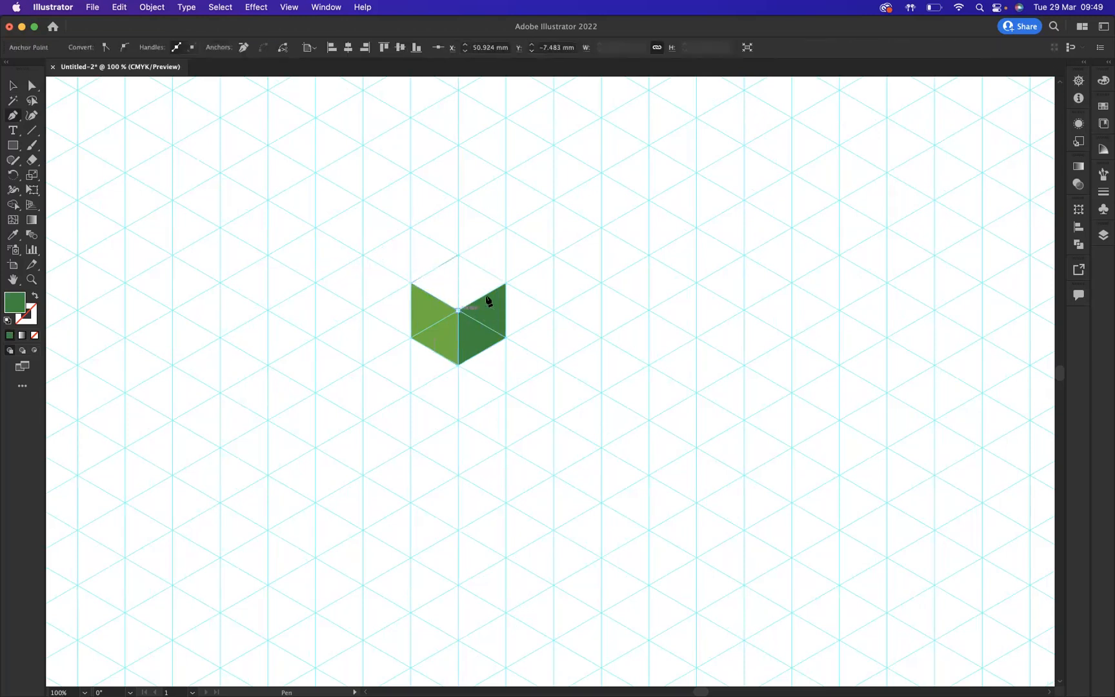
pyautogui.click(458, 310)
pyautogui.click(506, 283)
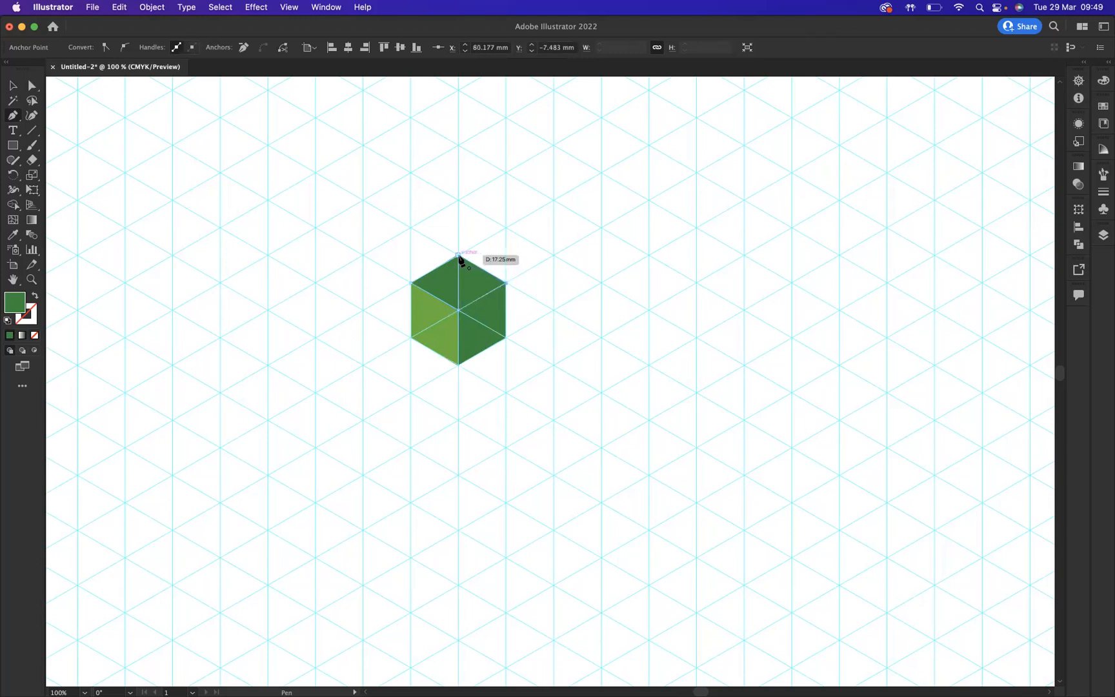
# - Give the top face a lighter green fill
pyautogui.doubleClick(16, 301)
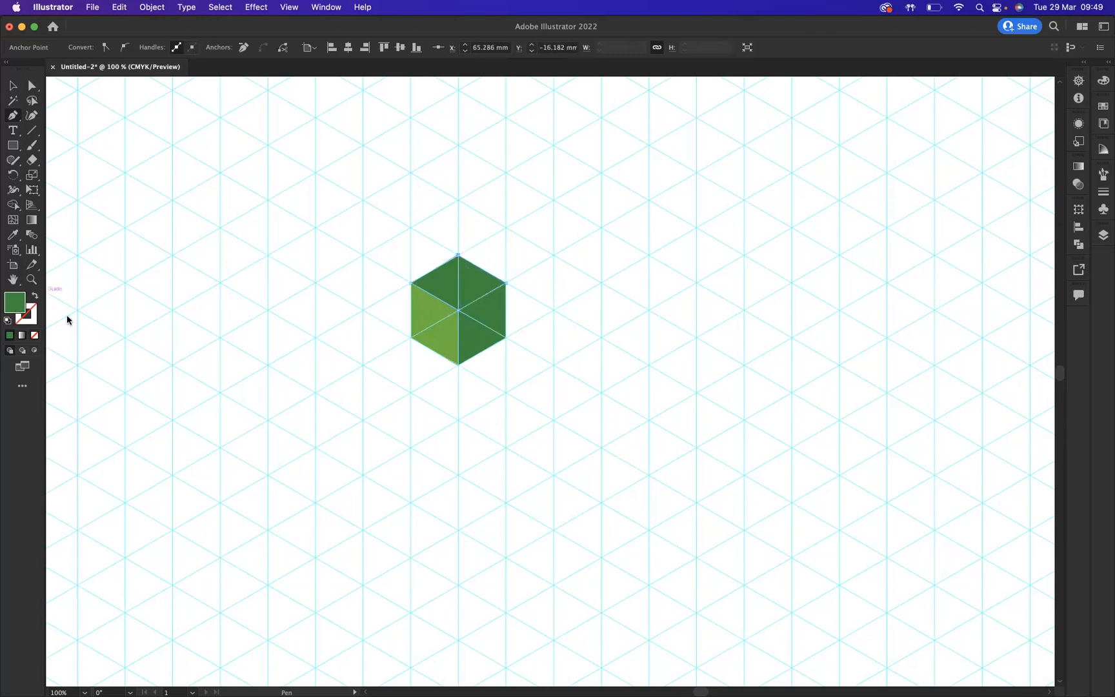
pyautogui.moveTo(351, 460)
pyautogui.mouseDown()
pyautogui.moveTo(368, 430)
pyautogui.moveTo(383, 430)
pyautogui.mouseUp()
pyautogui.click(620, 431)
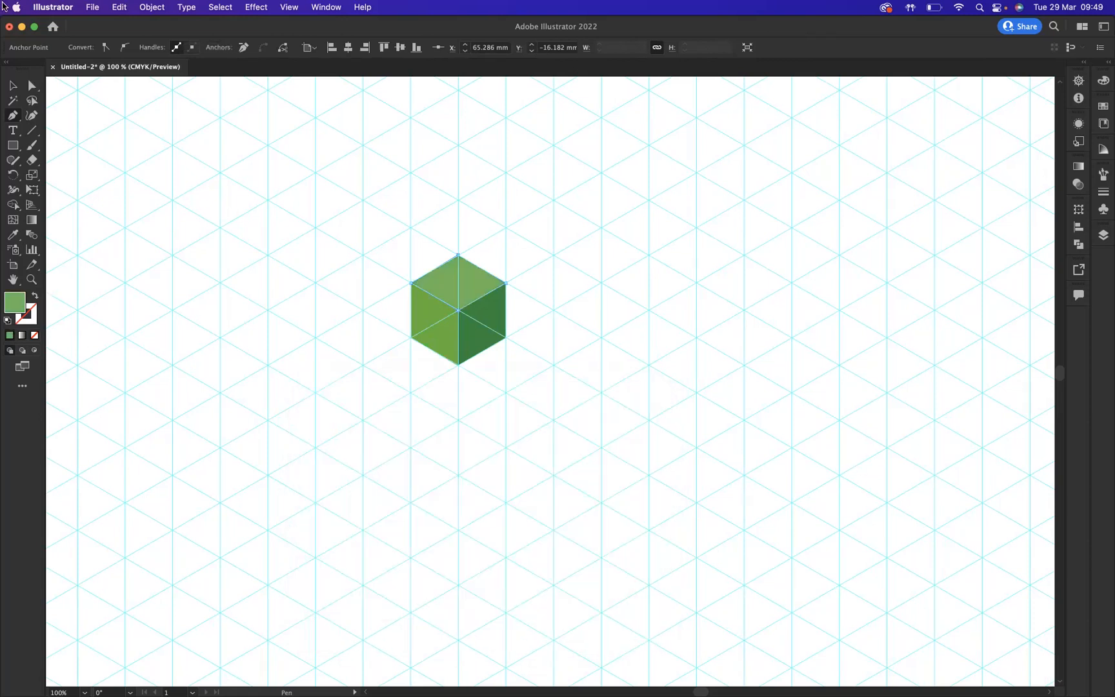
# - Switch to the Selection tool and hide the guides
pyautogui.click(14, 86)
pyautogui.press('super+semicolon')
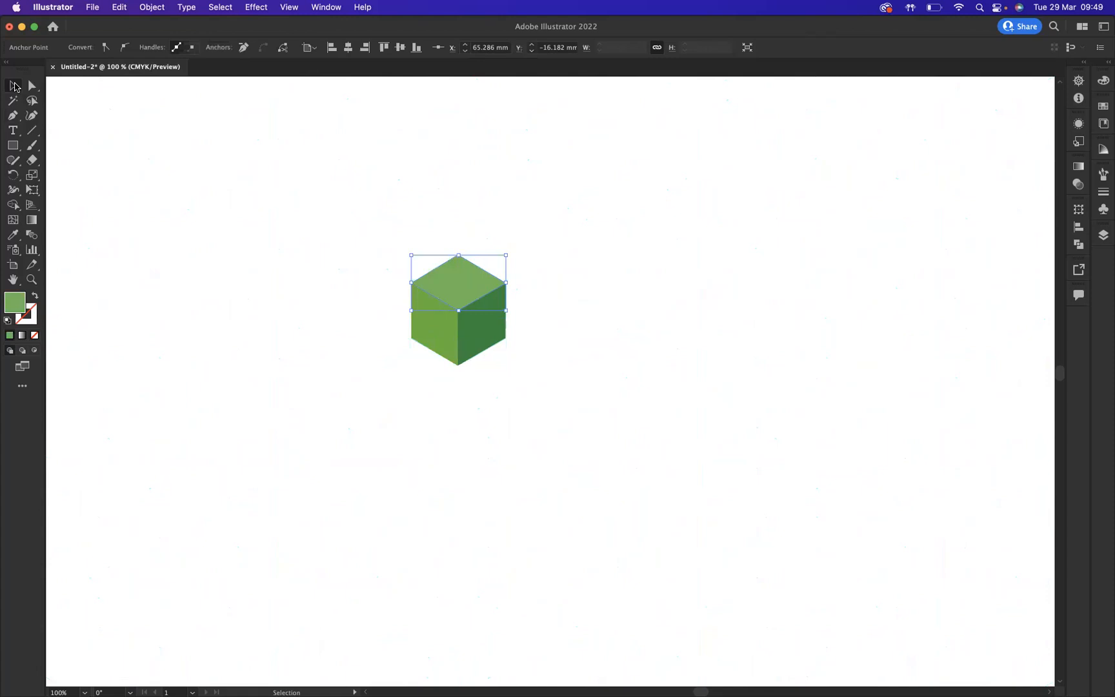
pyautogui.click(284, 189)
# - Select the whole cube, move a copy to the right next to it, and repeat to make a row of five cubes
pyautogui.moveTo(368, 244); pyautogui.dragTo(526, 361)
pyautogui.moveTo(440, 287); pyautogui.dragTo(539, 281)
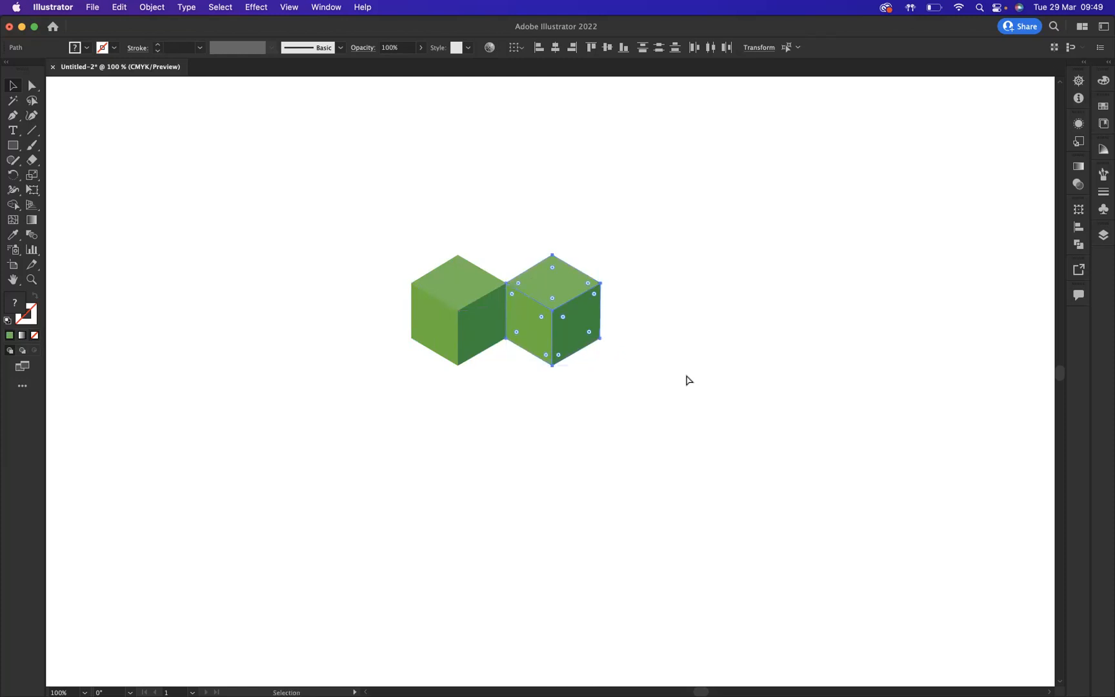
pyautogui.press('super+d')
pyautogui.press('super+d')
pyautogui.press('super+d')
# - Select the row of cubes, move a copy diagonally down-right, and repeat to make four staggered rows
pyautogui.moveTo(316, 195); pyautogui.dragTo(903, 446)
pyautogui.moveTo(558, 304); pyautogui.dragTo(605, 388)
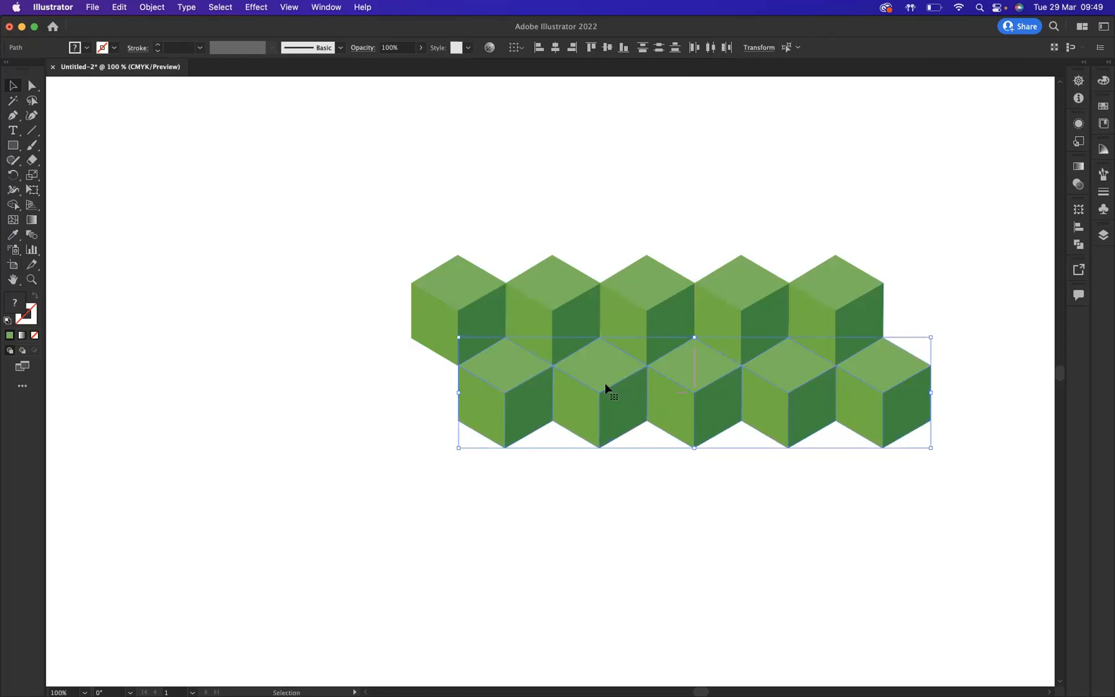
pyautogui.press('super+d')
pyautogui.press('super+d')
pyautogui.press('v')
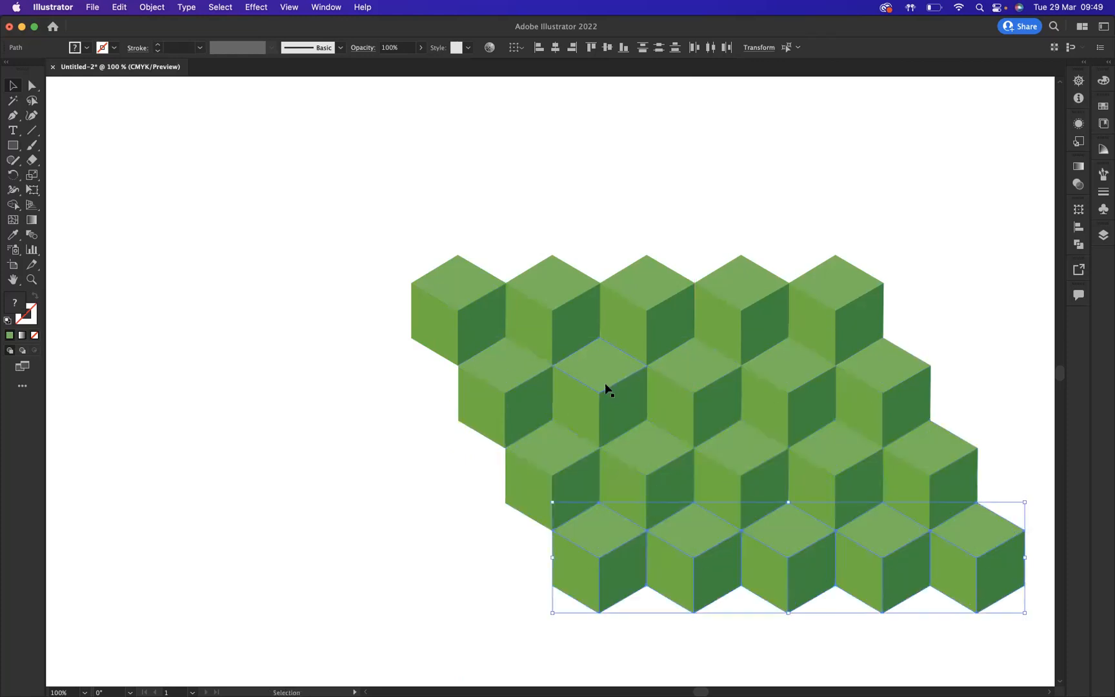
# - Deselect everything and show the guides again
pyautogui.click(389, 264)
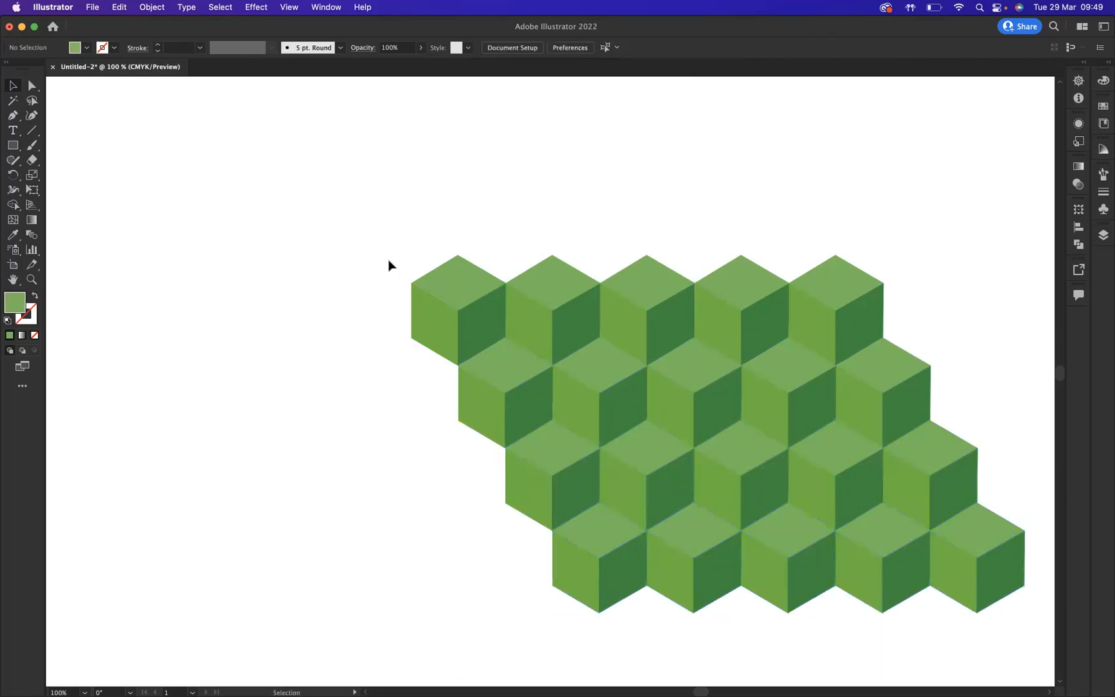
pyautogui.press('super+semicolon')
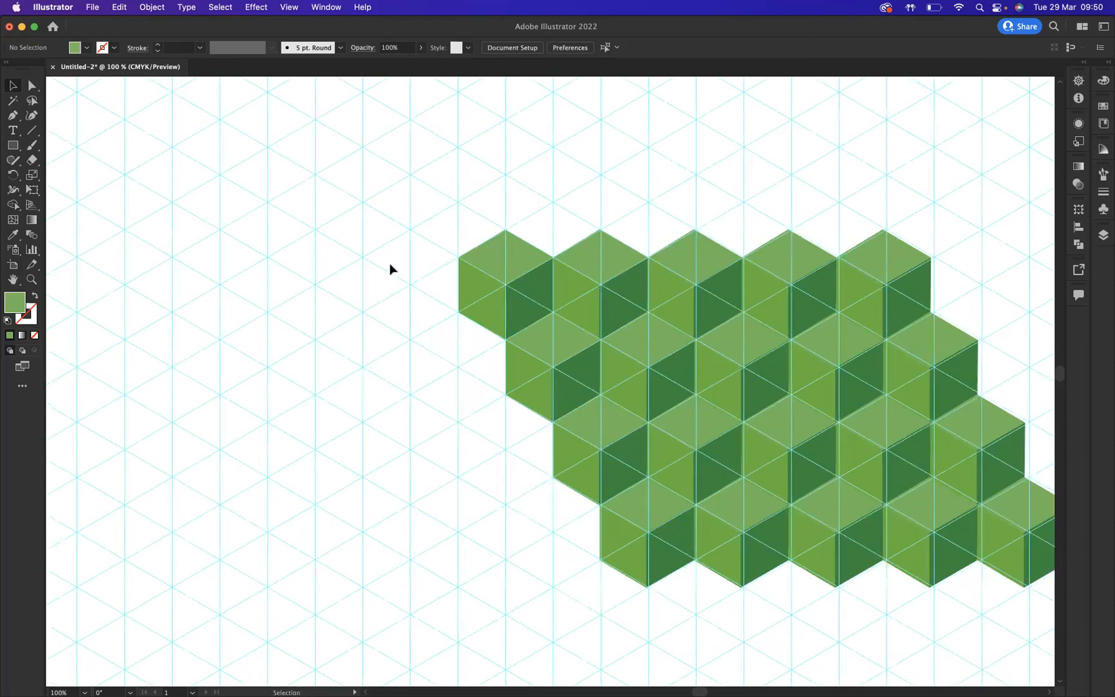
# - Draw a closed green triangle with the Pen tool on the guides in the empty area below-left of the cubes
pyautogui.scroll(-5, 389, 268)
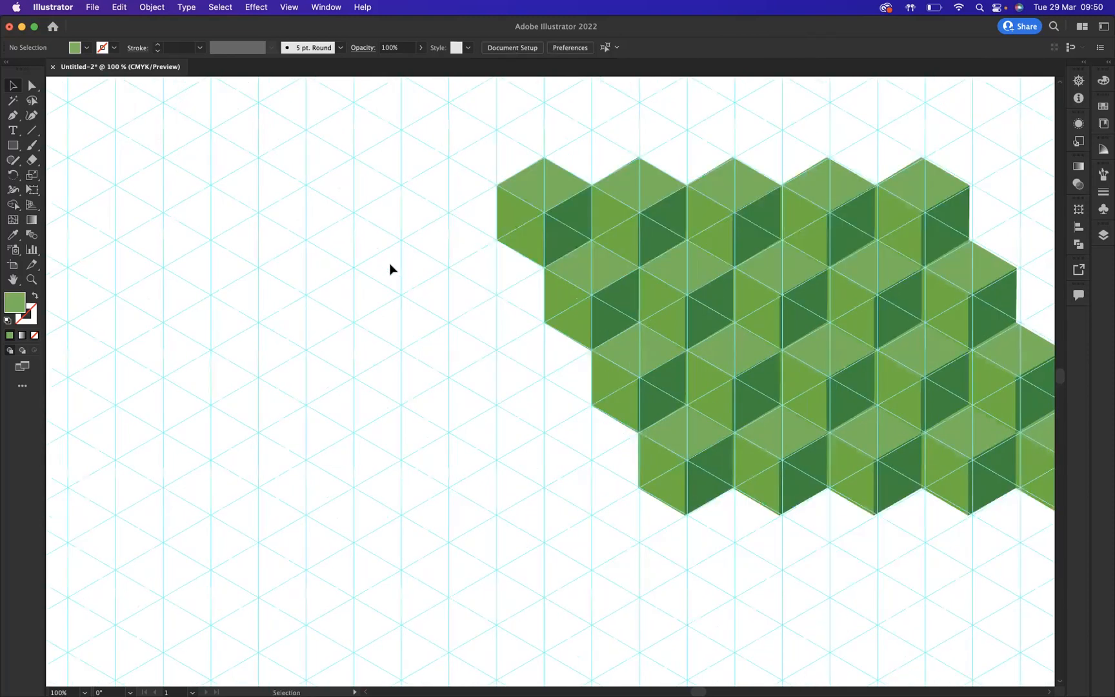
pyautogui.scroll(-15, 389, 269)
pyautogui.hscroll(-8, 389, 269)
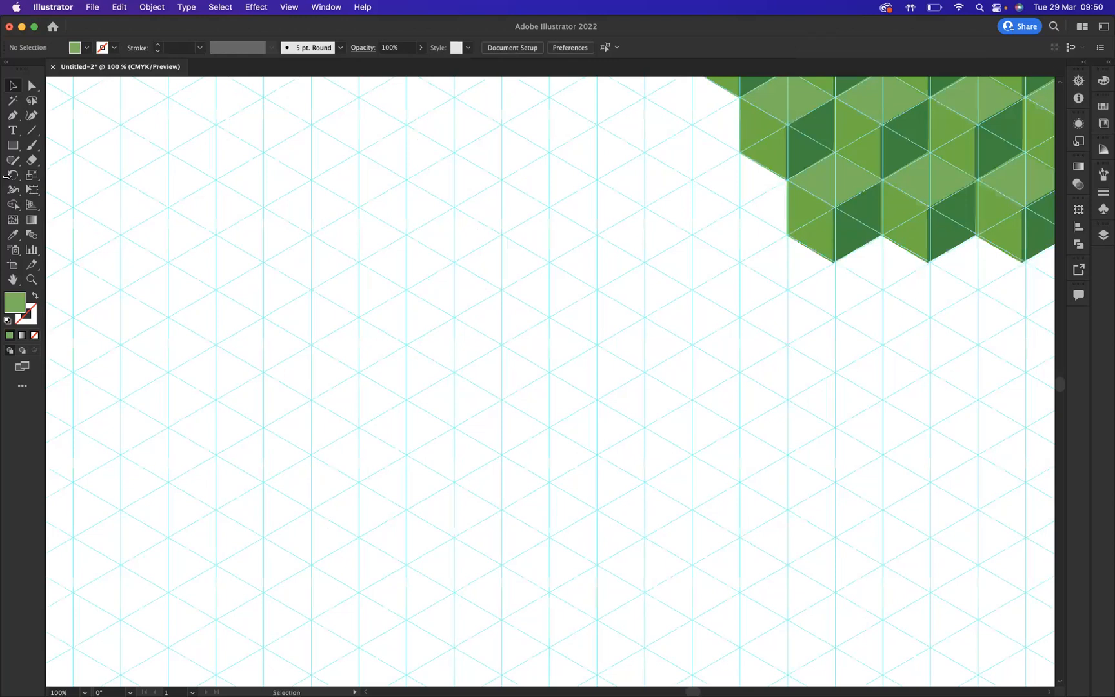
pyautogui.click(11, 118)
pyautogui.scroll(-3, 455, 387)
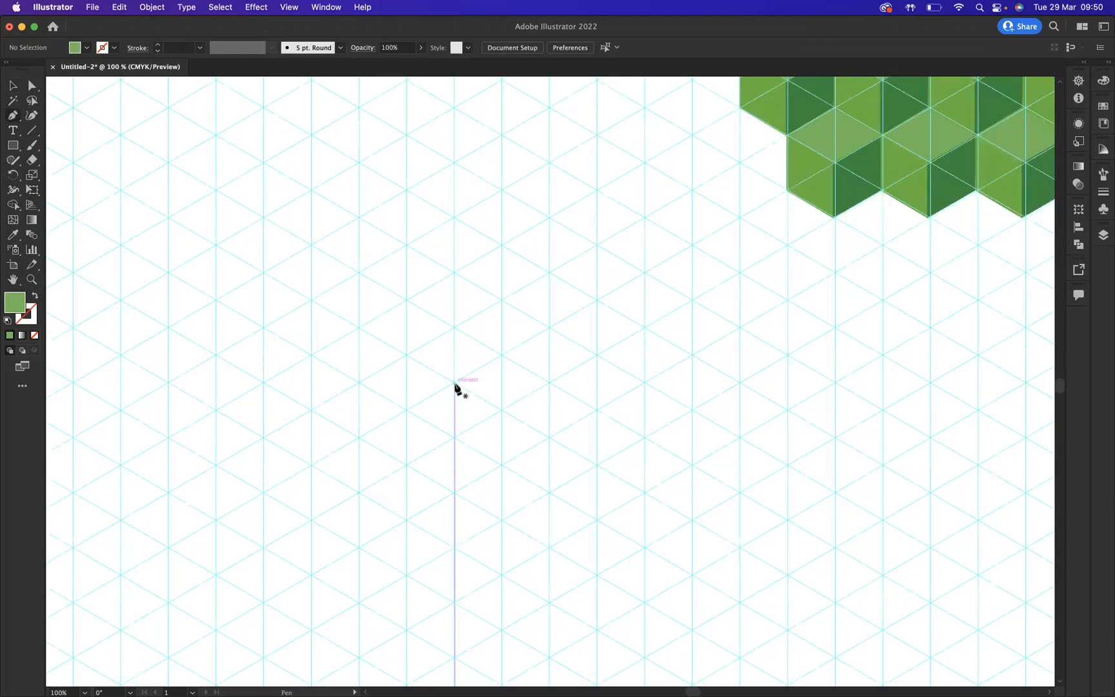
pyautogui.click(455, 384)
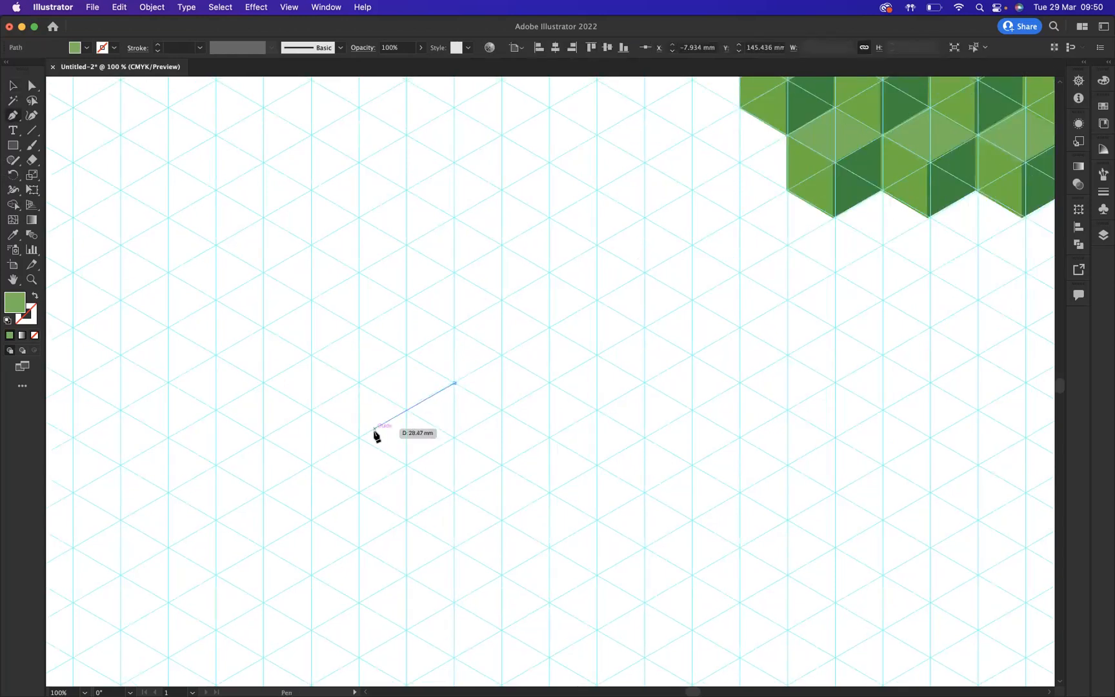
pyautogui.click(360, 439)
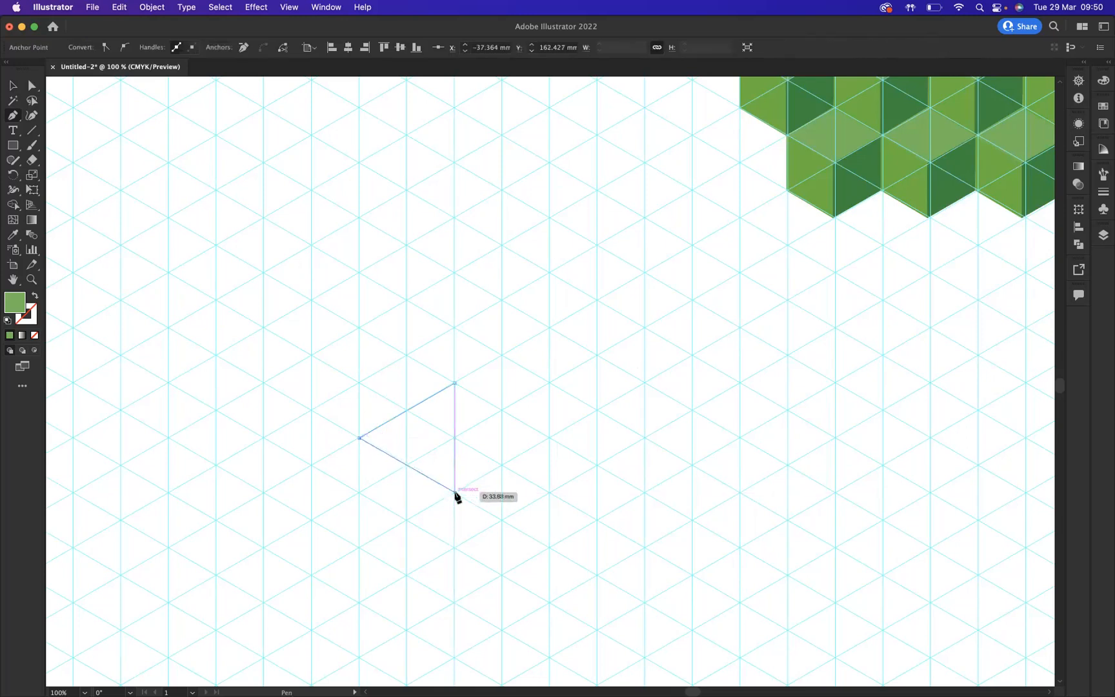
pyautogui.click(454, 493)
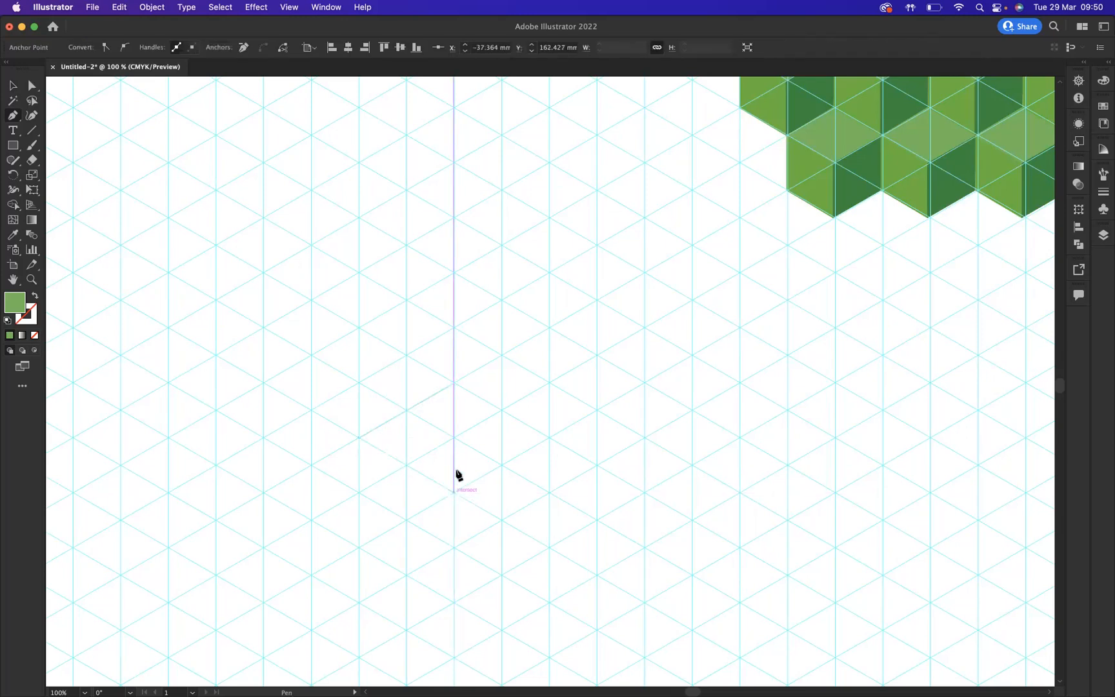
pyautogui.click(455, 383)
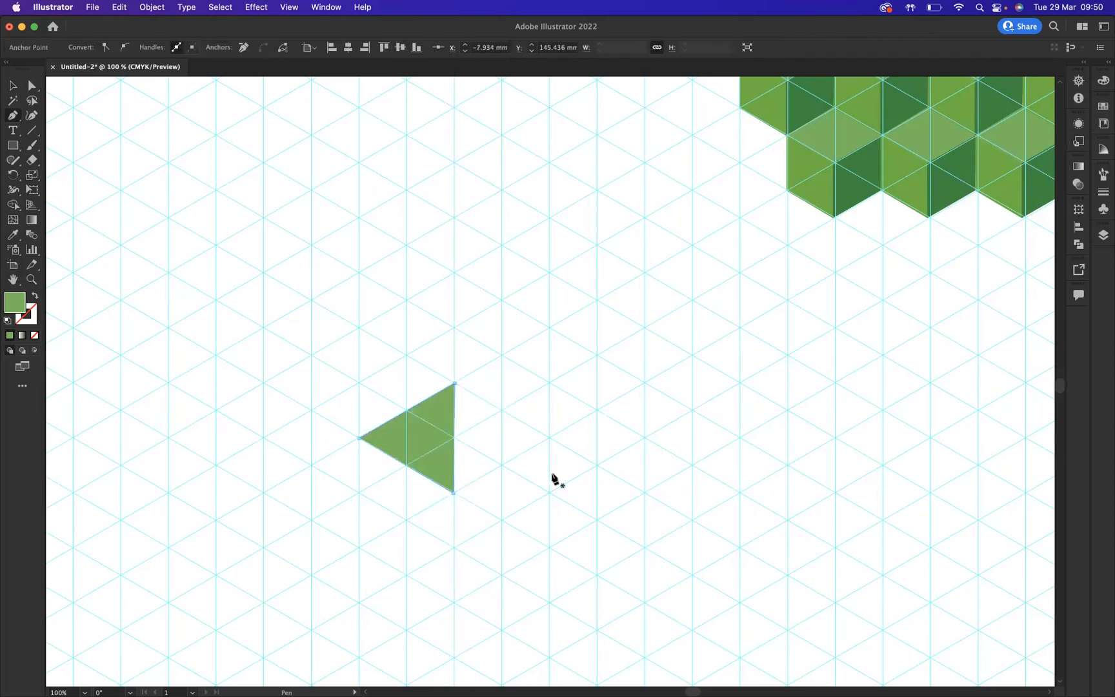
# - Draw a second triangle beside the green one to form a diamond, and fill it with the cubes' dark green using the Eyedropper
pyautogui.click(549, 436)
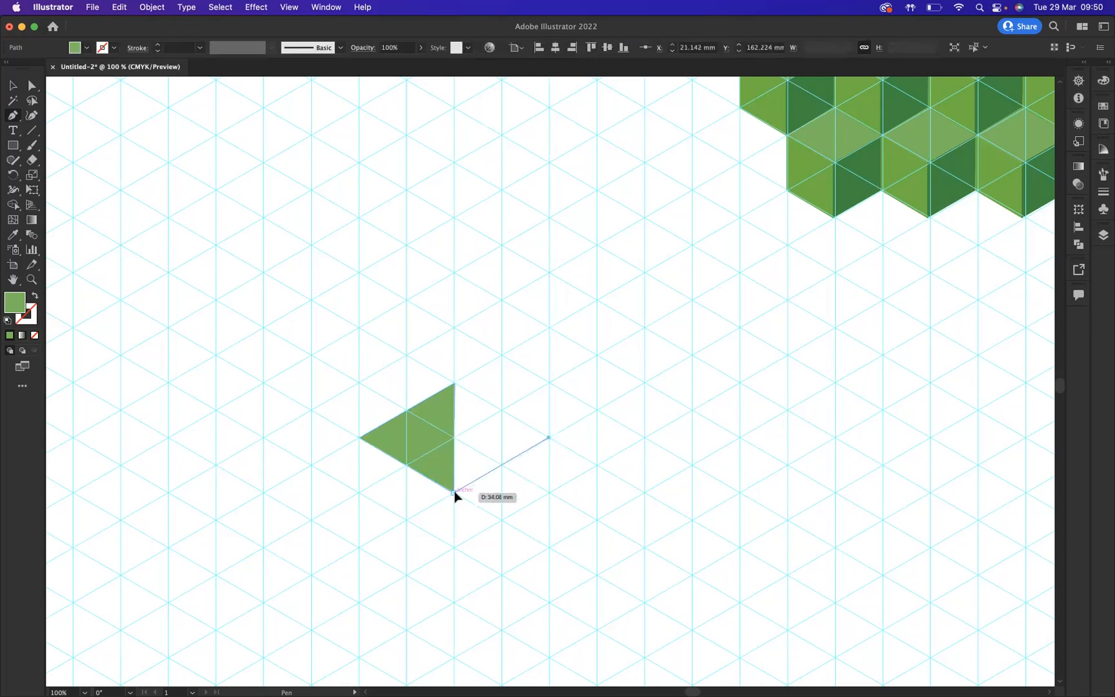
pyautogui.click(454, 492)
pyautogui.click(455, 384)
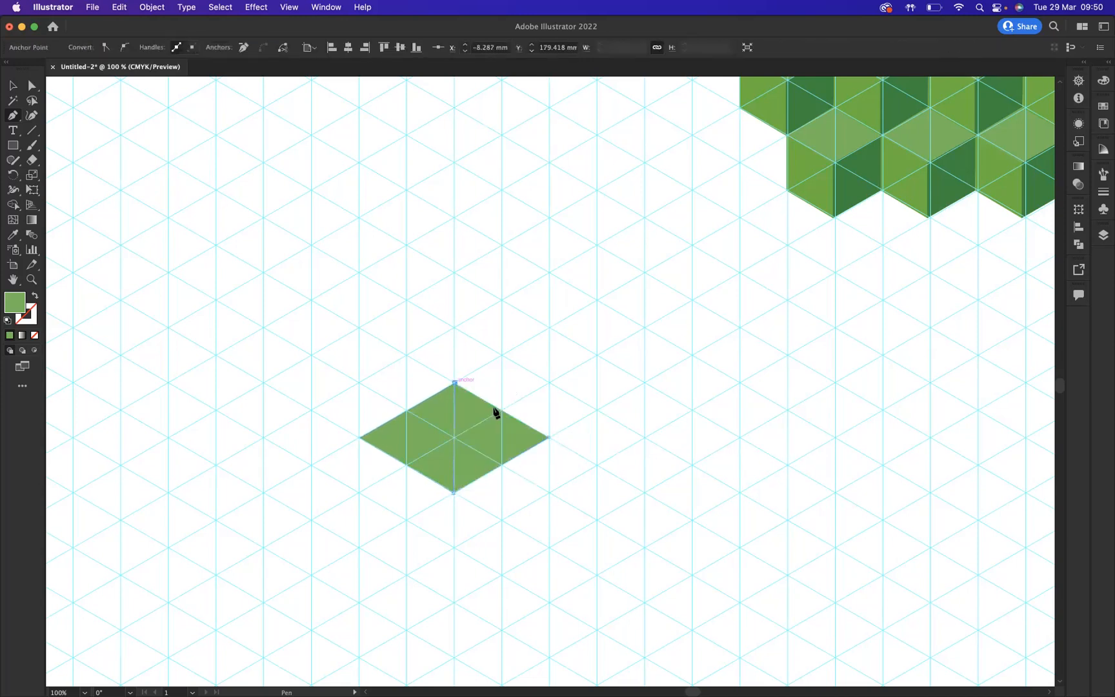
pyautogui.click(549, 438)
pyautogui.press('i')
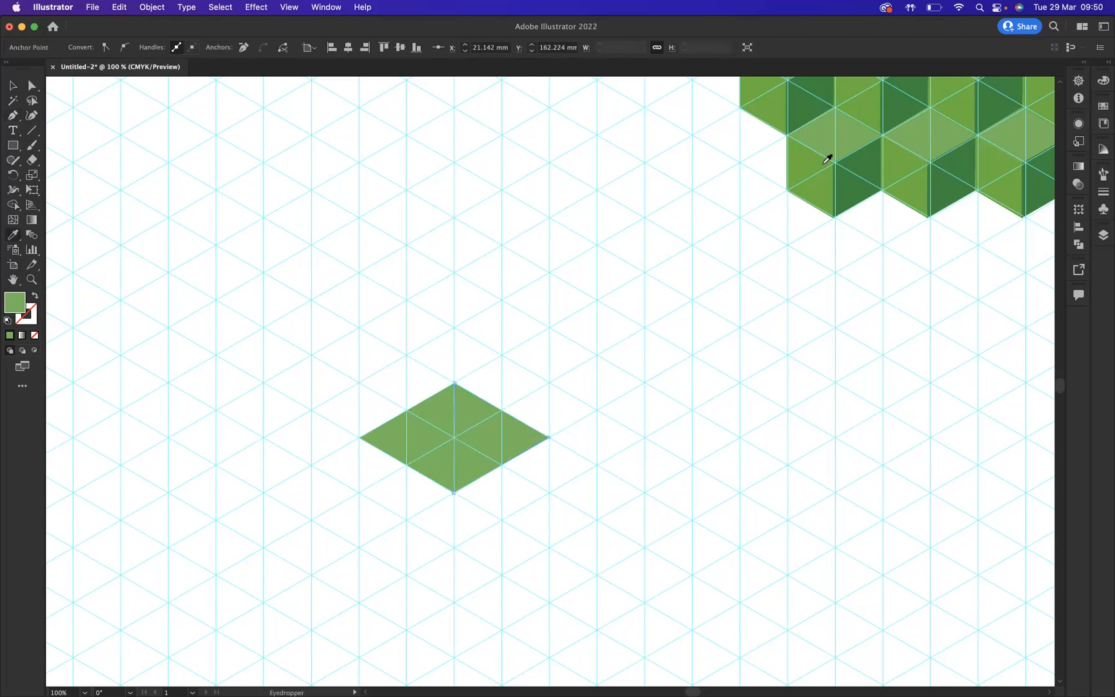
pyautogui.click(872, 166)
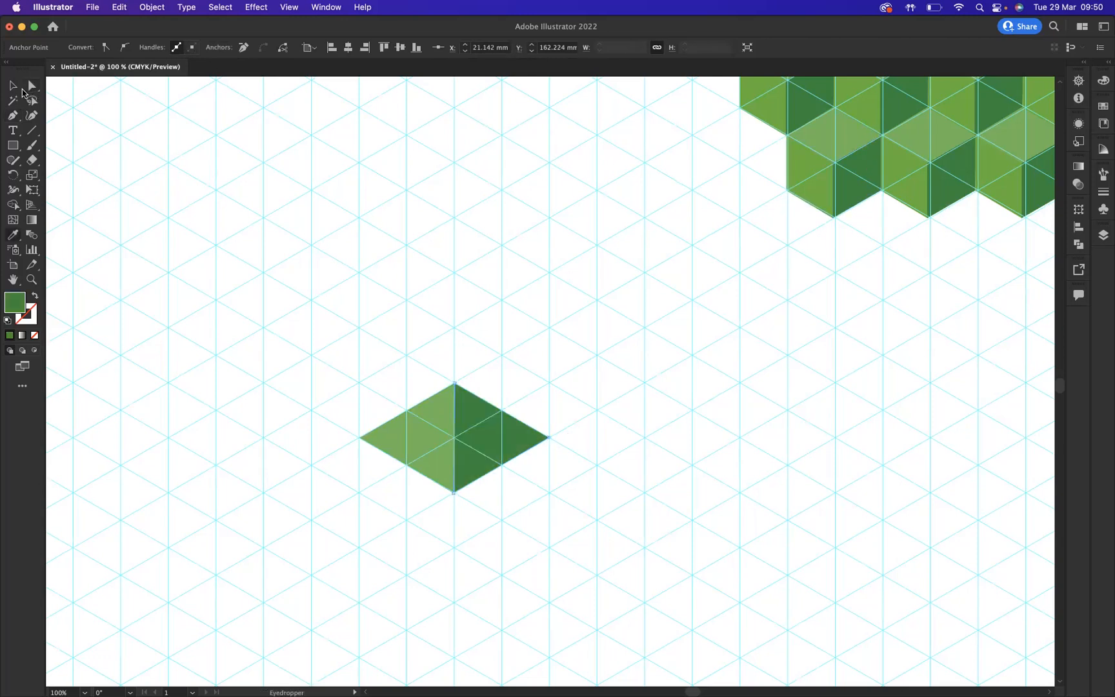
# - Select the diamond's shared top anchor and drag it straight up to form a tall pyramid about 119 mm high
pyautogui.click(34, 102)
pyautogui.moveTo(475, 372)
pyautogui.mouseDown()
pyautogui.moveTo(440, 386)
pyautogui.moveTo(478, 387)
pyautogui.mouseUp()
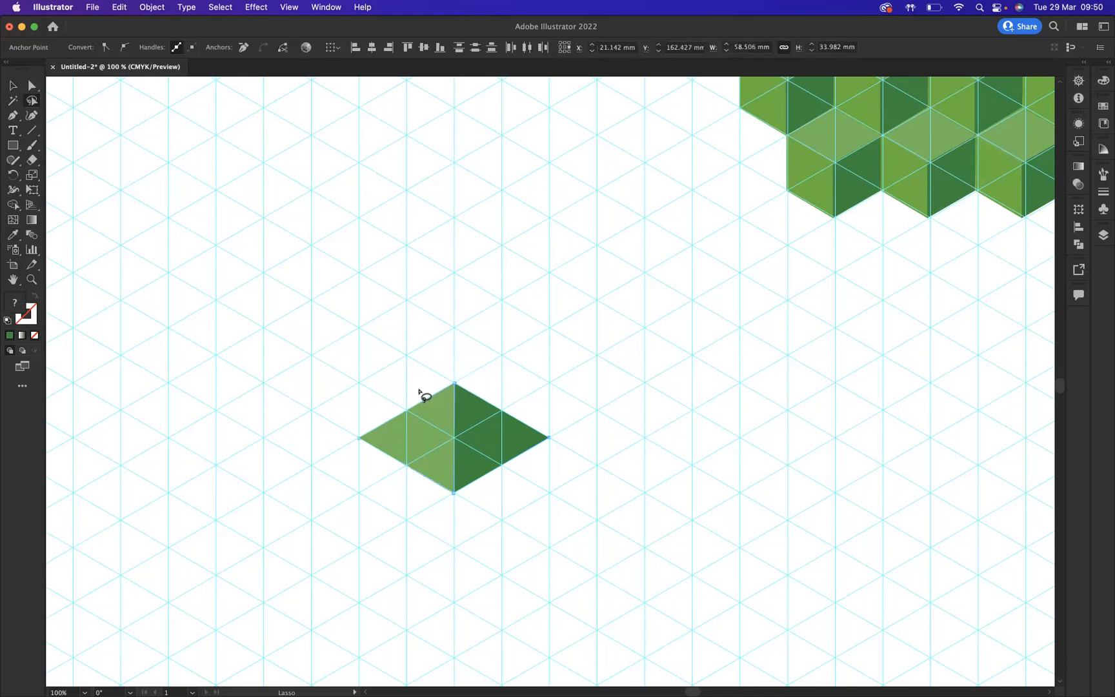
pyautogui.click(34, 86)
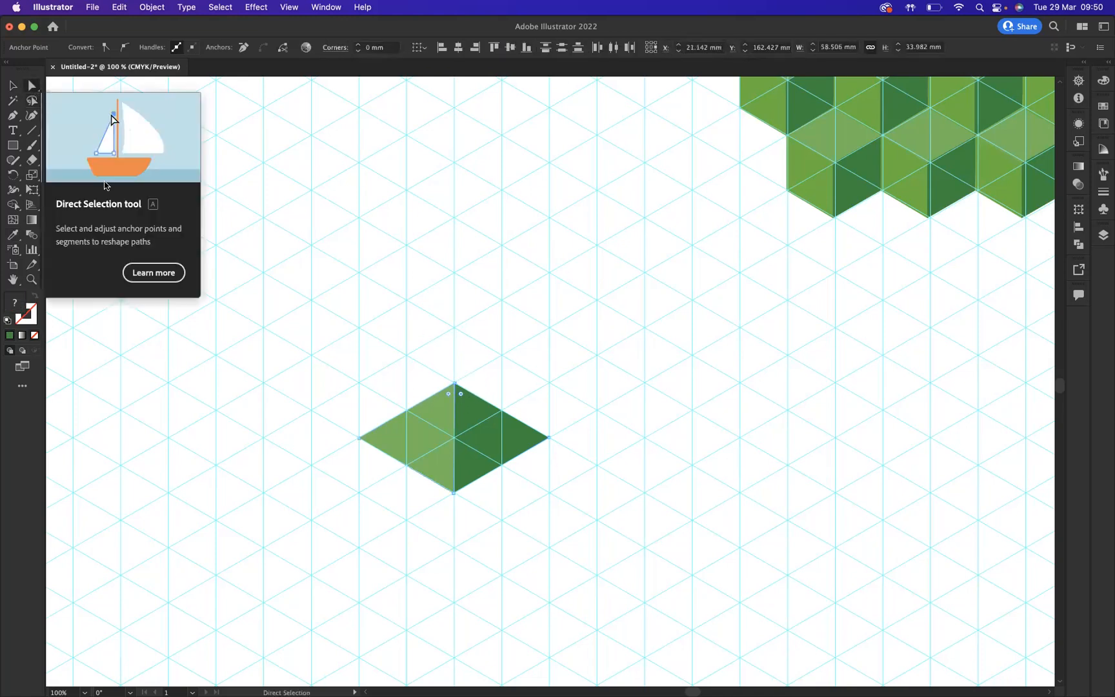
pyautogui.moveTo(455, 385); pyautogui.dragTo(454, 109)
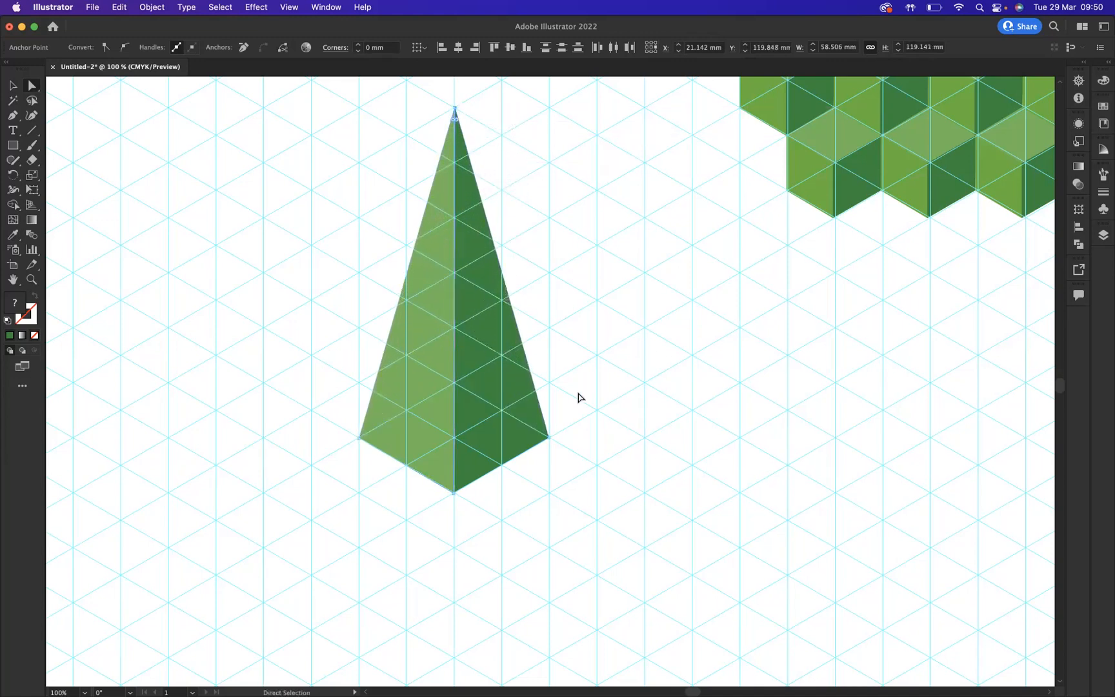
# - Hide the guides and deselect everything
pyautogui.press('super+semicolon')
pyautogui.click(702, 338)
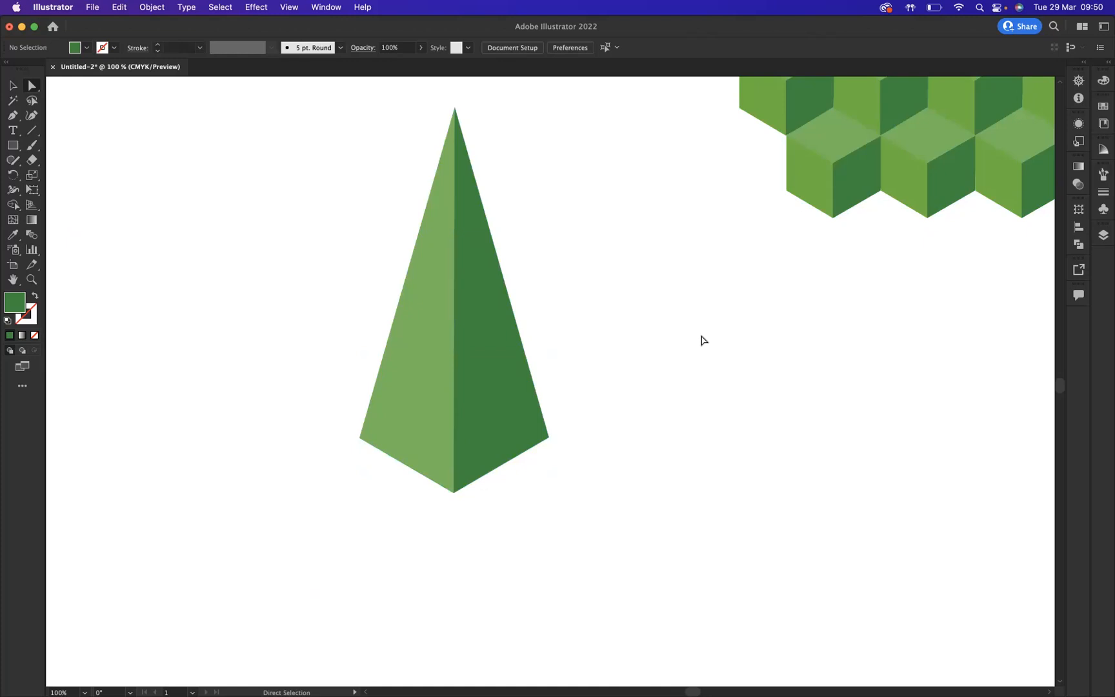
# - Paste a copy of the pyramid's left face in front, apply a gradient, and set its end stop to the cubes' dark green
pyautogui.click(411, 392)
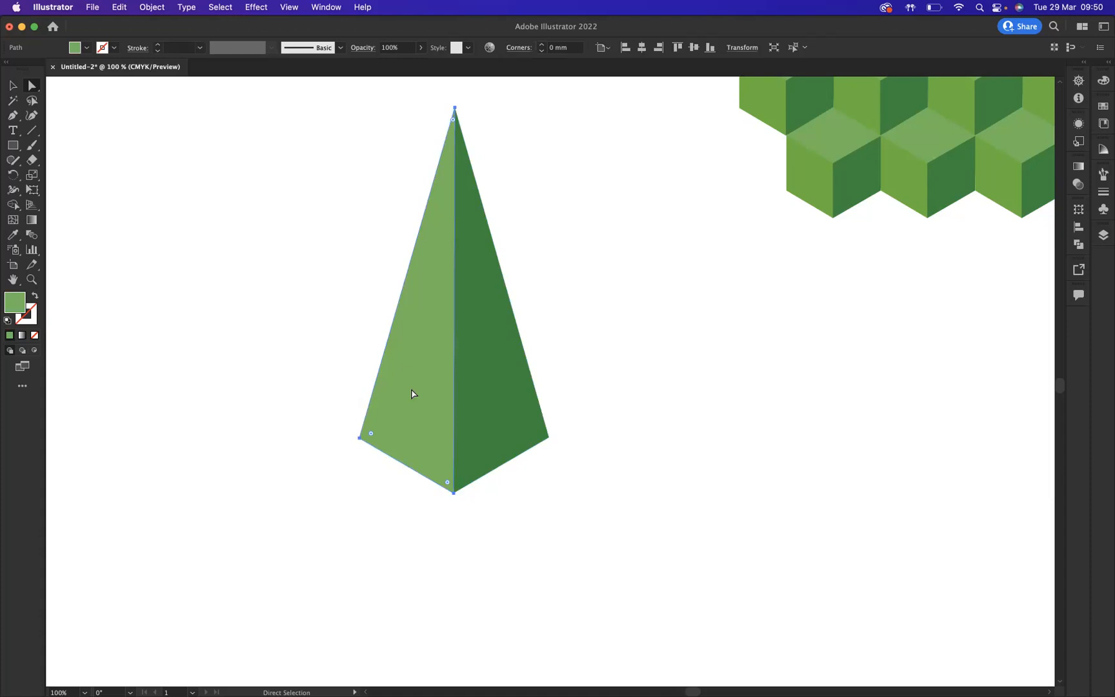
pyautogui.press('super+c')
pyautogui.press('super+f')
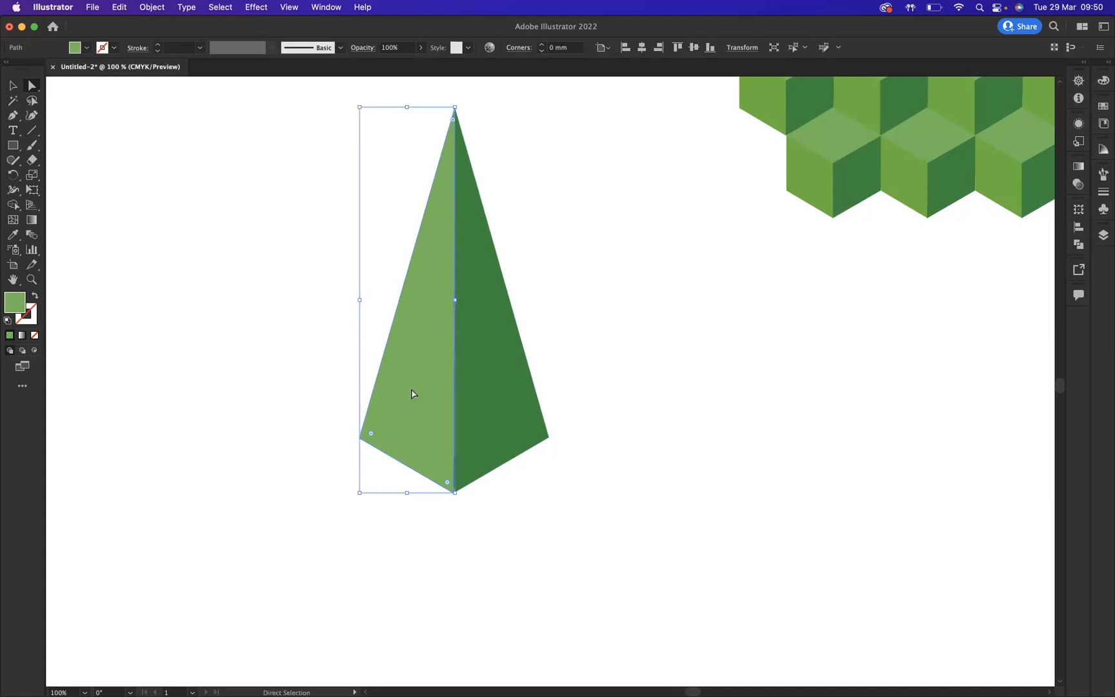
pyautogui.click(23, 336)
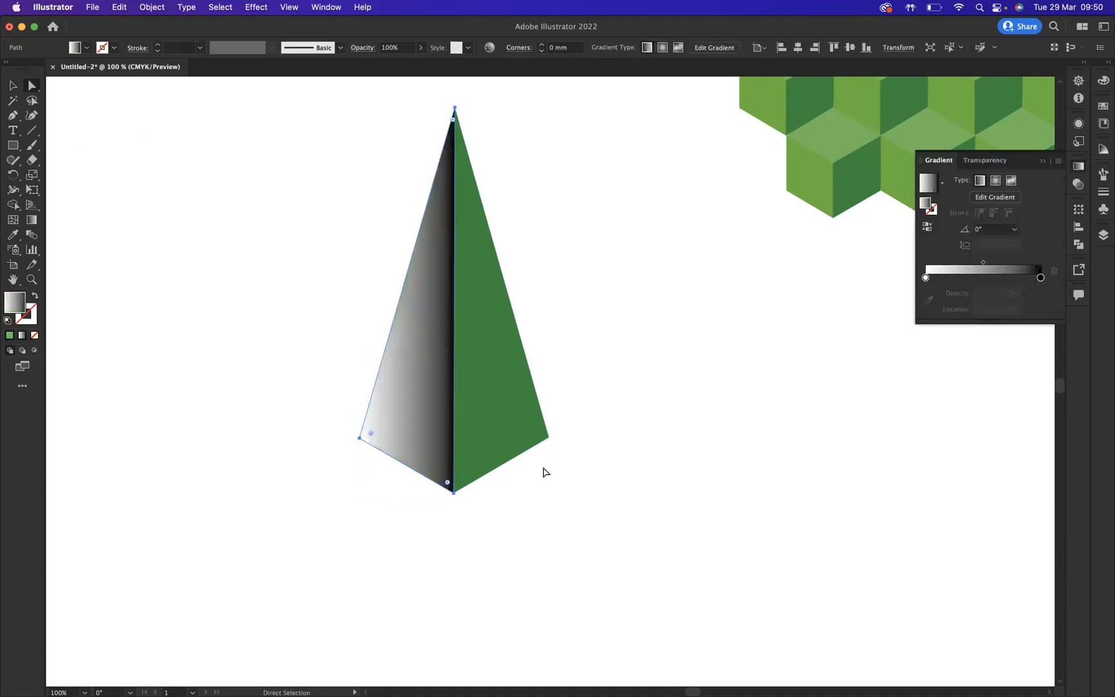
pyautogui.click(1040, 278)
pyautogui.doubleClick(1040, 277)
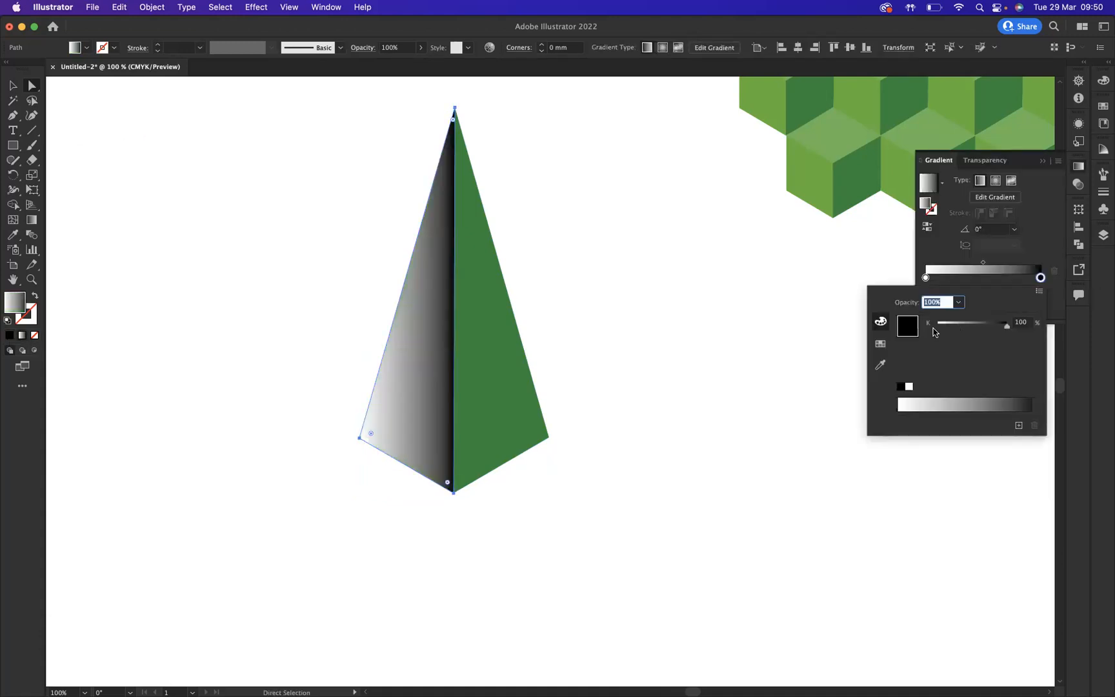
pyautogui.click(880, 364)
pyautogui.click(863, 174)
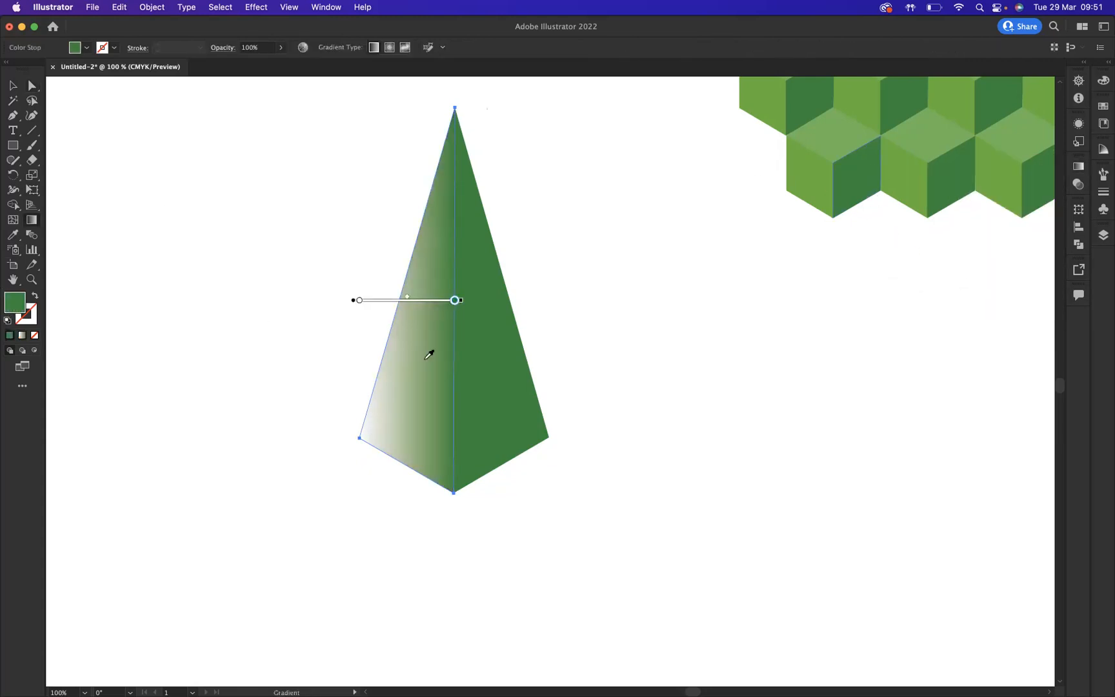
# - Open the Gradient panel and darken the gradient's end stop by raising its K value to 72%
pyautogui.click(326, 8)
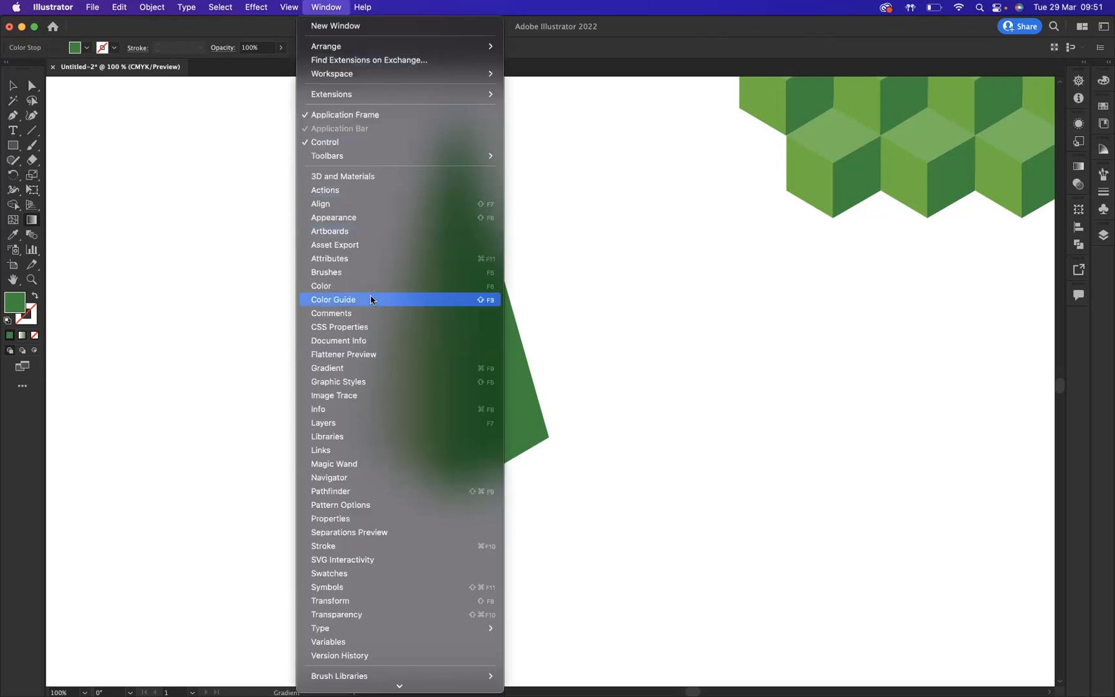
pyautogui.click(356, 369)
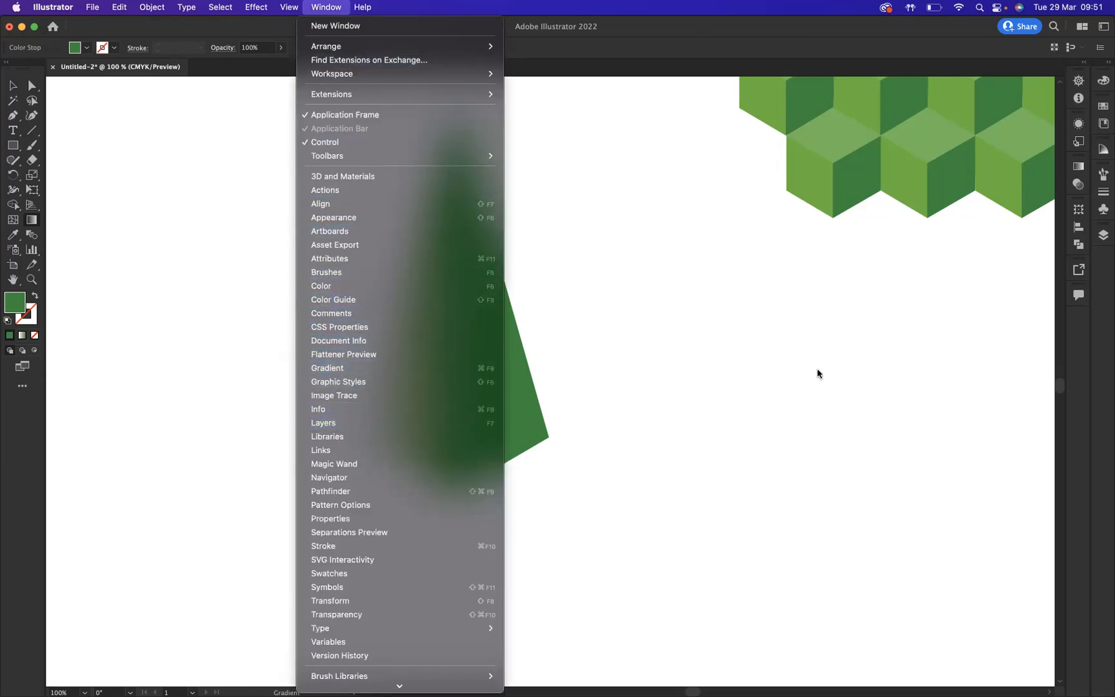
pyautogui.moveTo(941, 161); pyautogui.dragTo(653, 303)
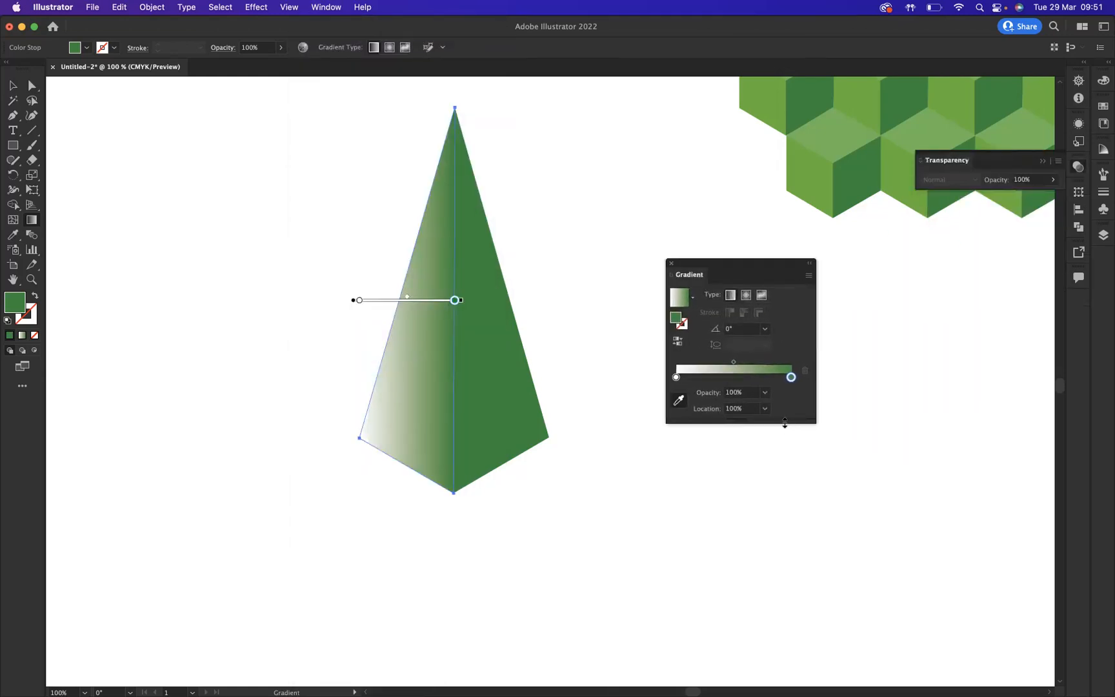
pyautogui.doubleClick(791, 377)
pyautogui.click(631, 421)
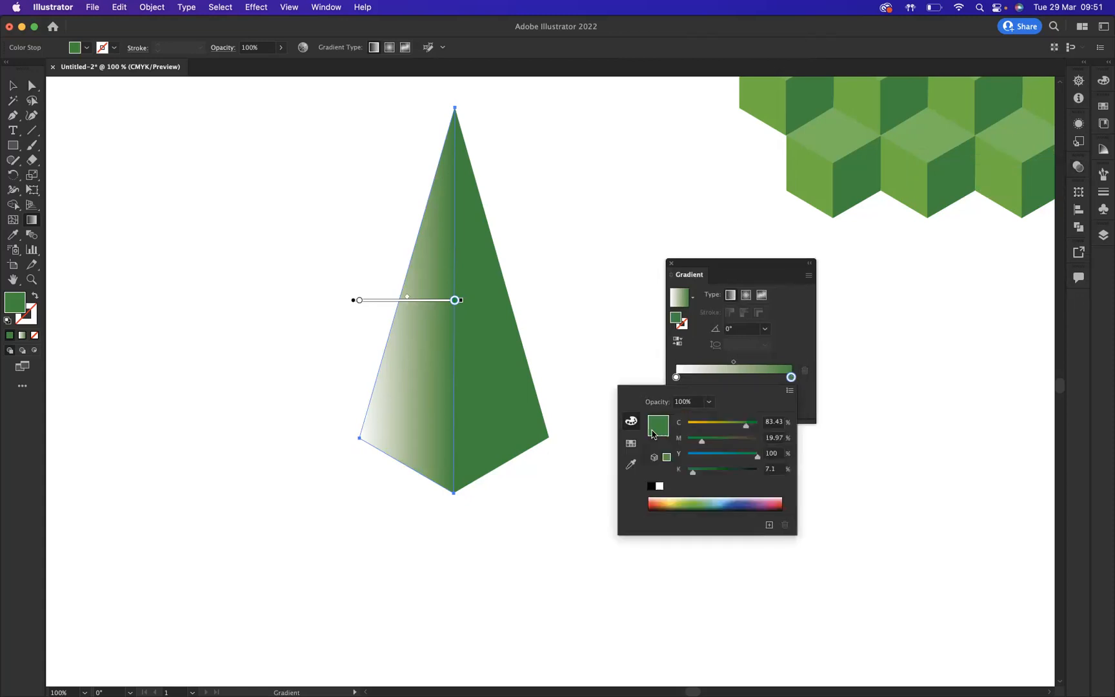
pyautogui.moveTo(702, 475); pyautogui.dragTo(738, 476)
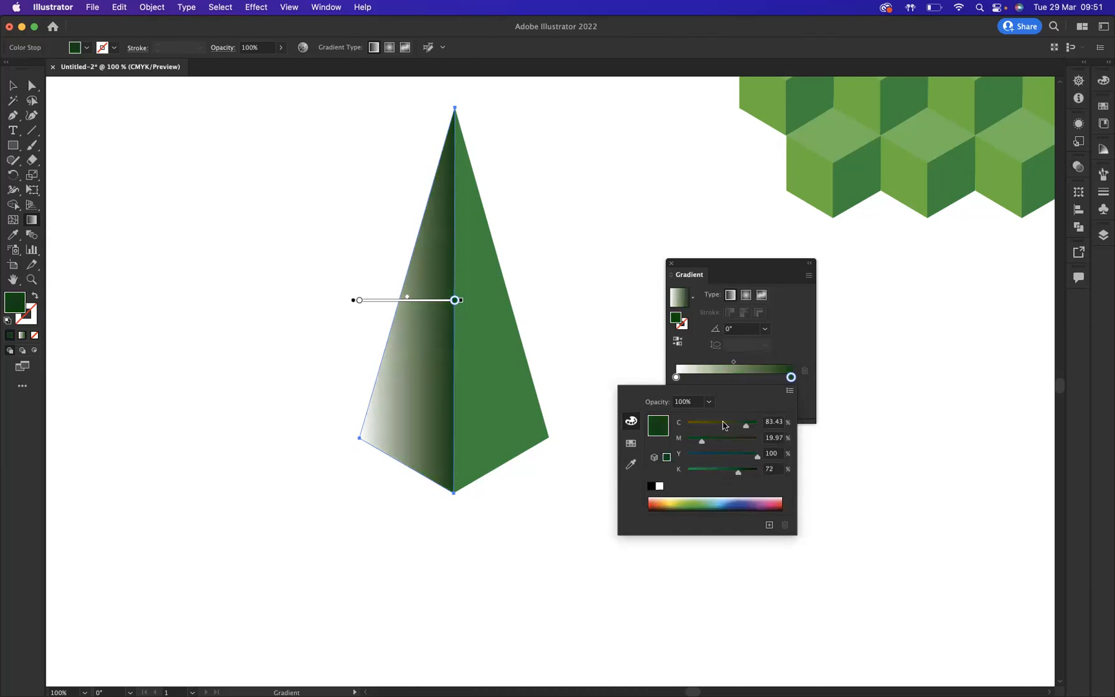
# - Set the gradient's start stop to the cubes' light green sampled with the eyedropper, at 0% opacity
pyautogui.click(677, 378)
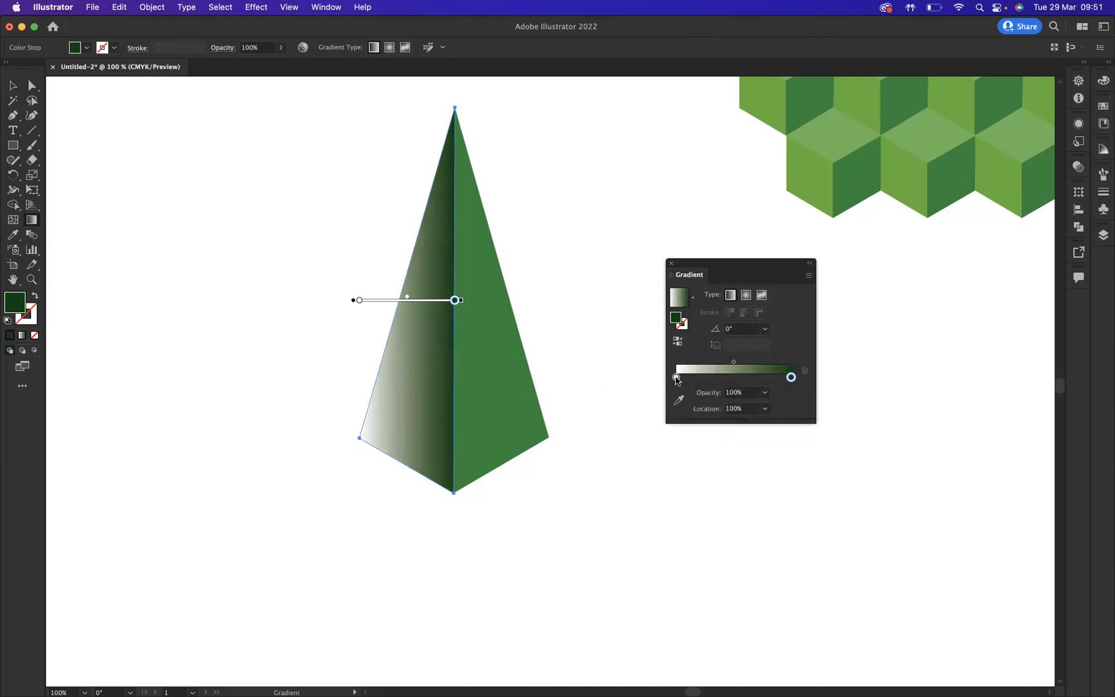
pyautogui.click(677, 377)
pyautogui.click(679, 400)
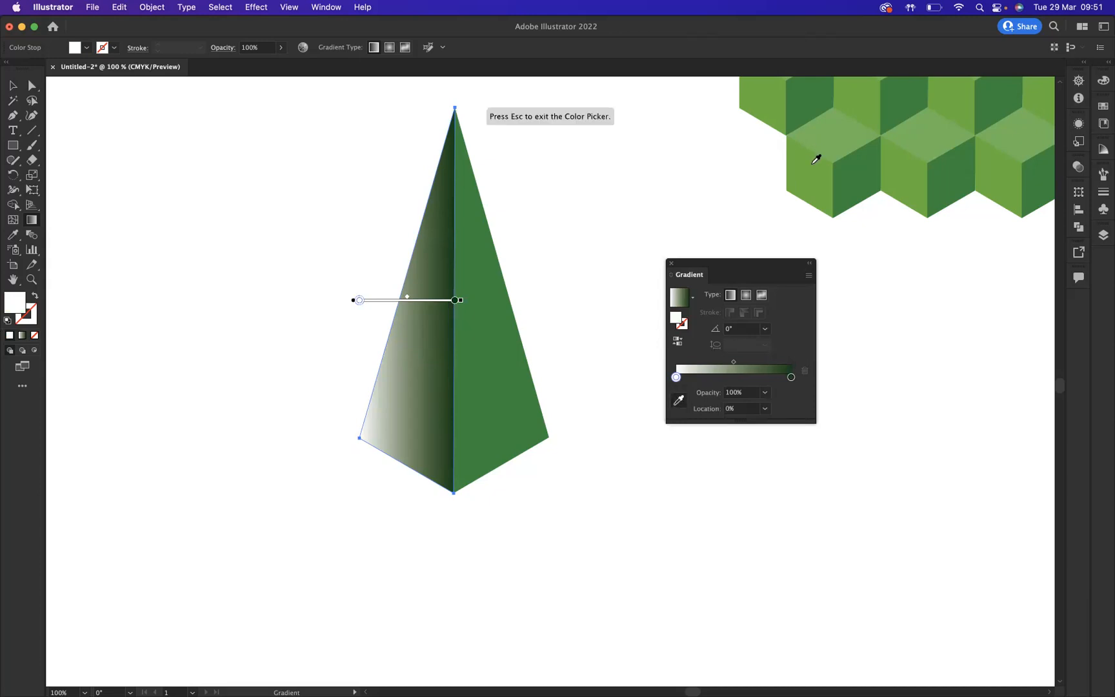
pyautogui.click(813, 174)
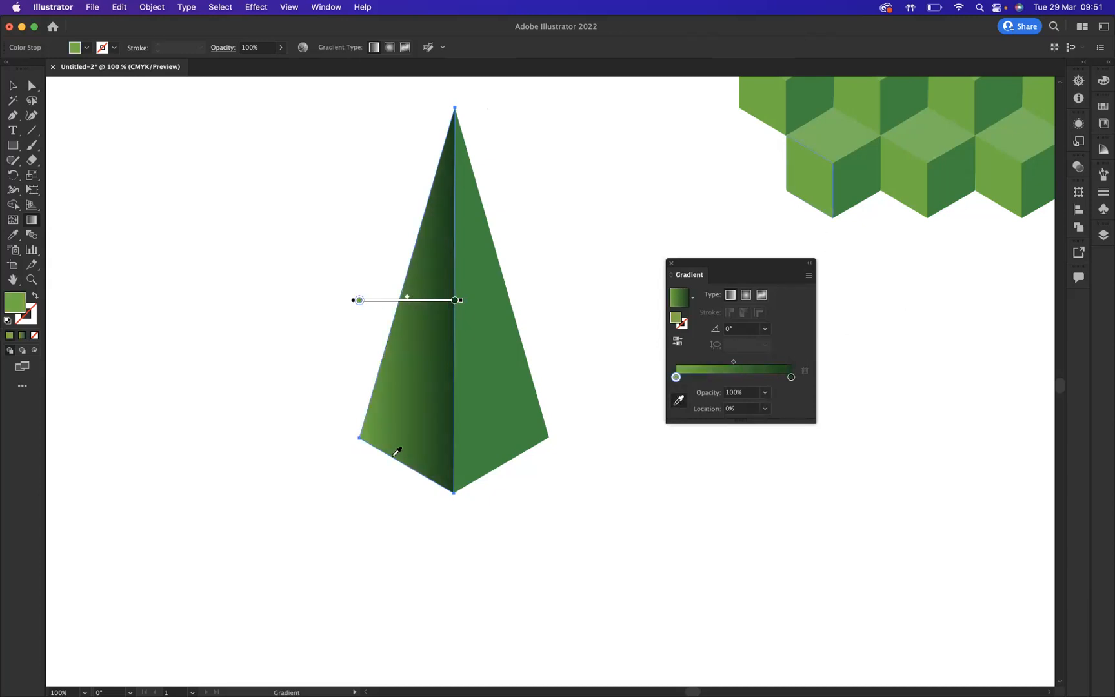
pyautogui.click(739, 395)
pyautogui.write('0')
pyautogui.press('Return')
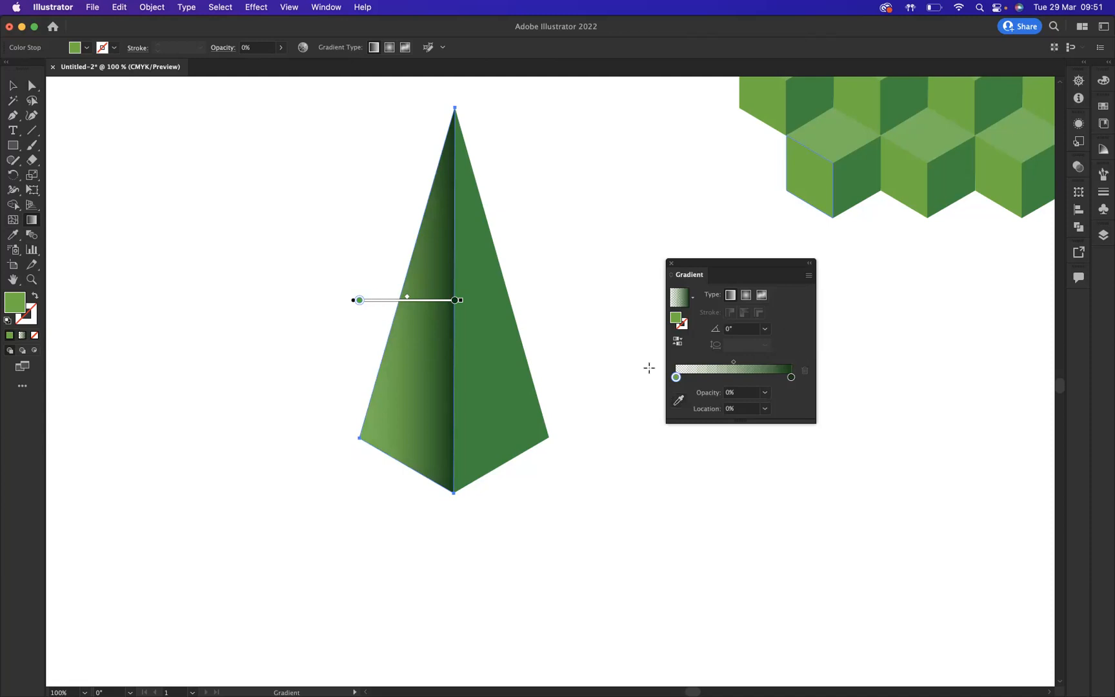
# - Shorten the gradient so it shades only near the pyramid's centre edge, then deselect
pyautogui.moveTo(382, 335); pyautogui.dragTo(457, 337)
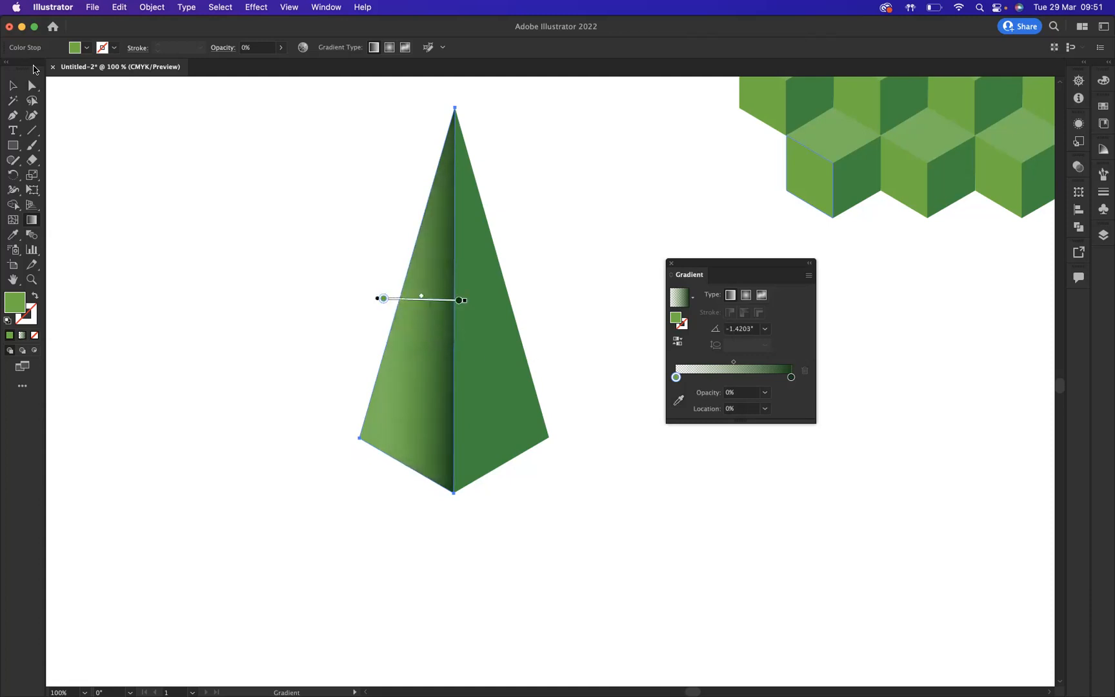
pyautogui.click(12, 85)
pyautogui.click(204, 269)
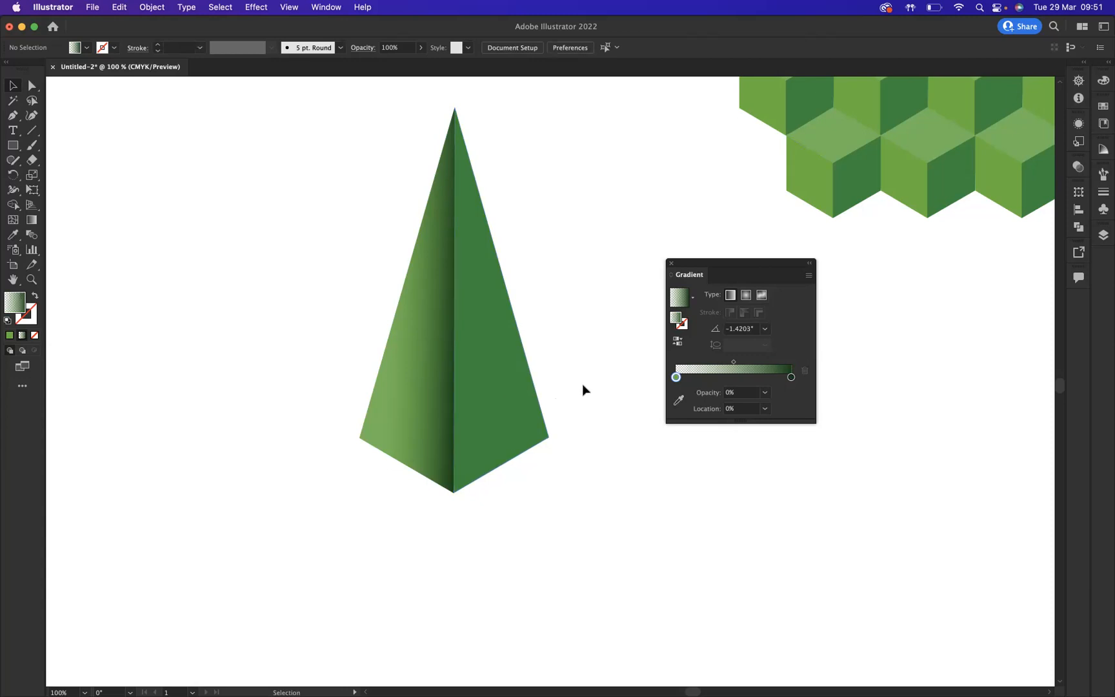
# - Move one cube's top face down into the empty area below the cubes
pyautogui.hscroll(5, 582, 384)
pyautogui.hscroll(6, 582, 384)
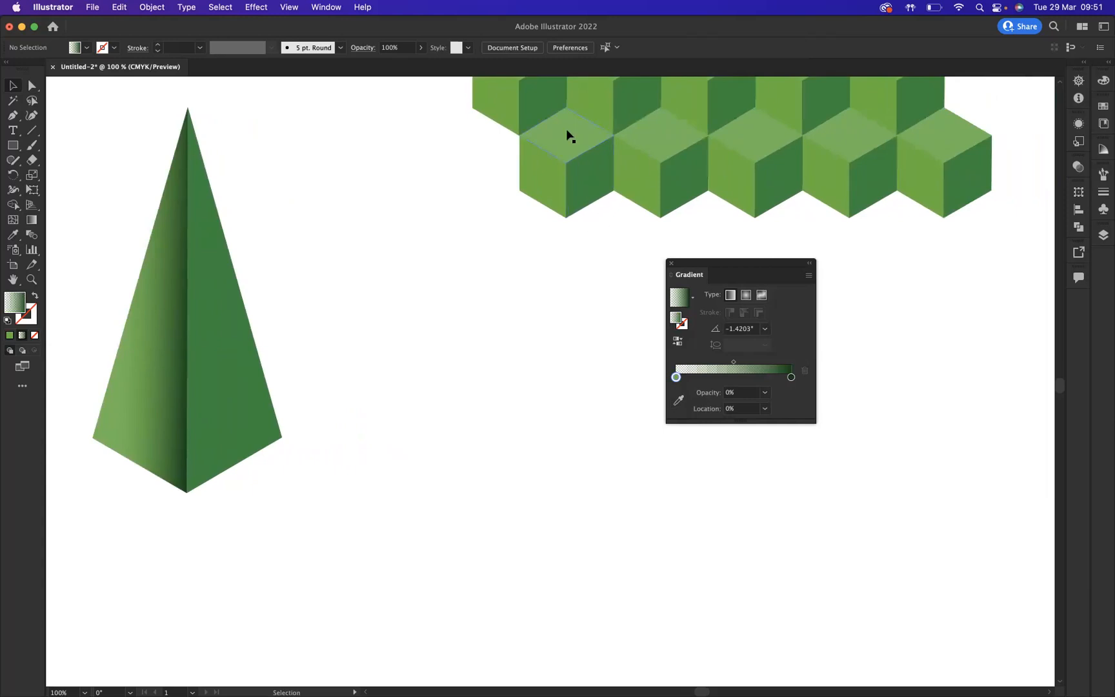
pyautogui.moveTo(559, 140); pyautogui.dragTo(449, 615)
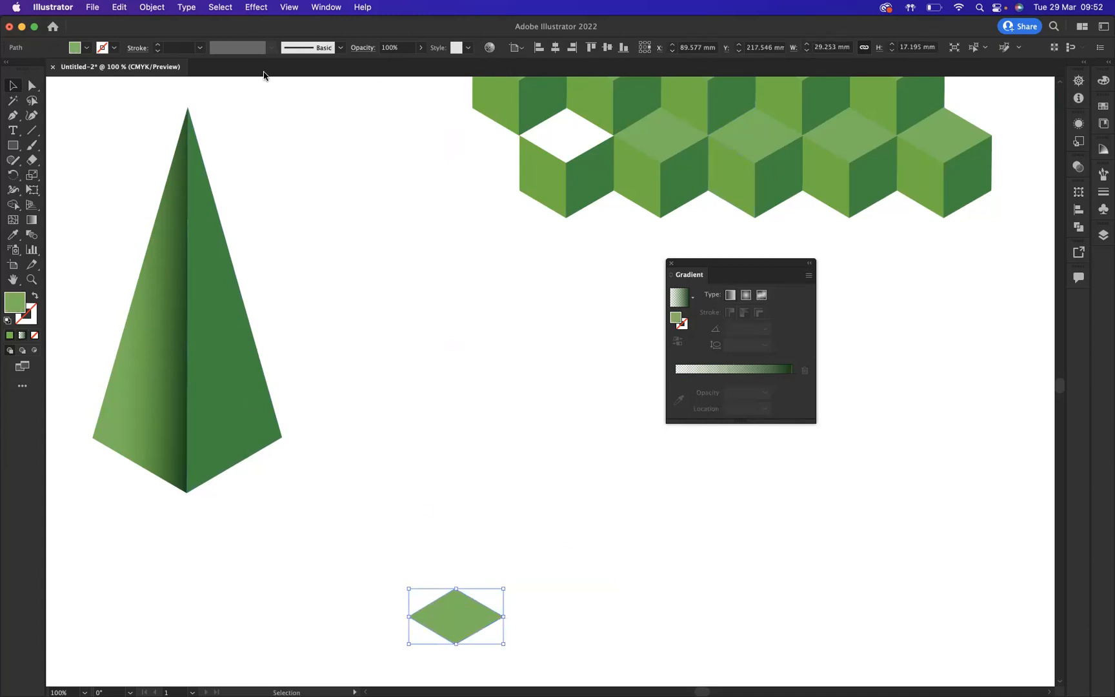
# - Apply a Round Corners effect with a 21 mm radius to the diamond to make an ellipse
pyautogui.click(255, 7)
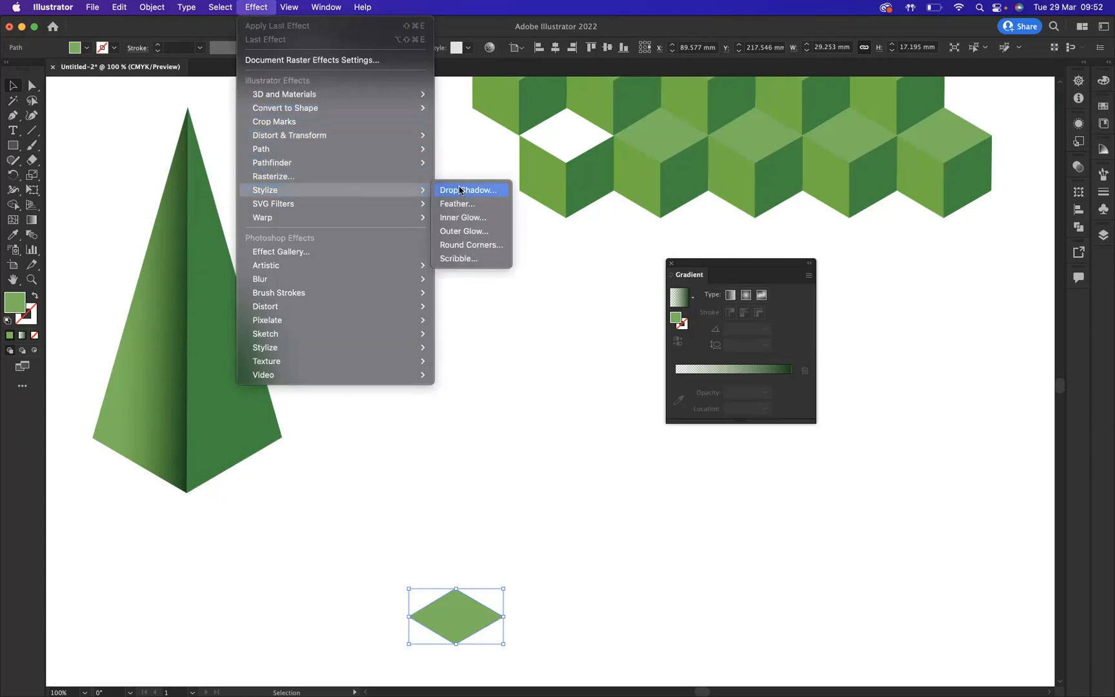
pyautogui.click(466, 248)
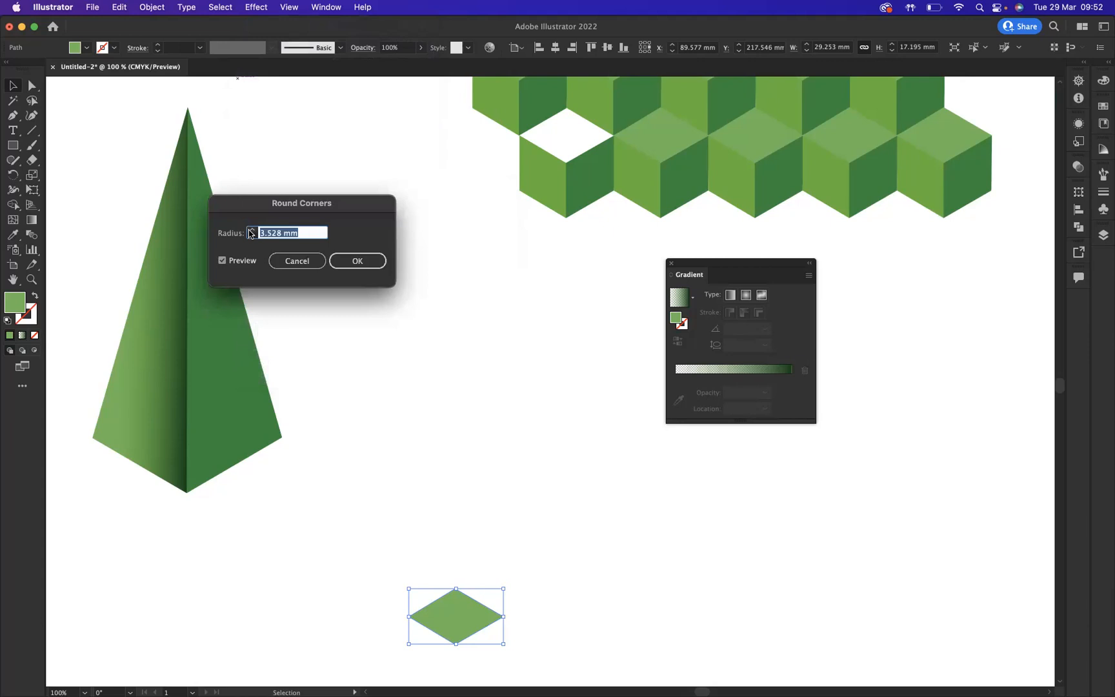
pyautogui.write('21 mm')
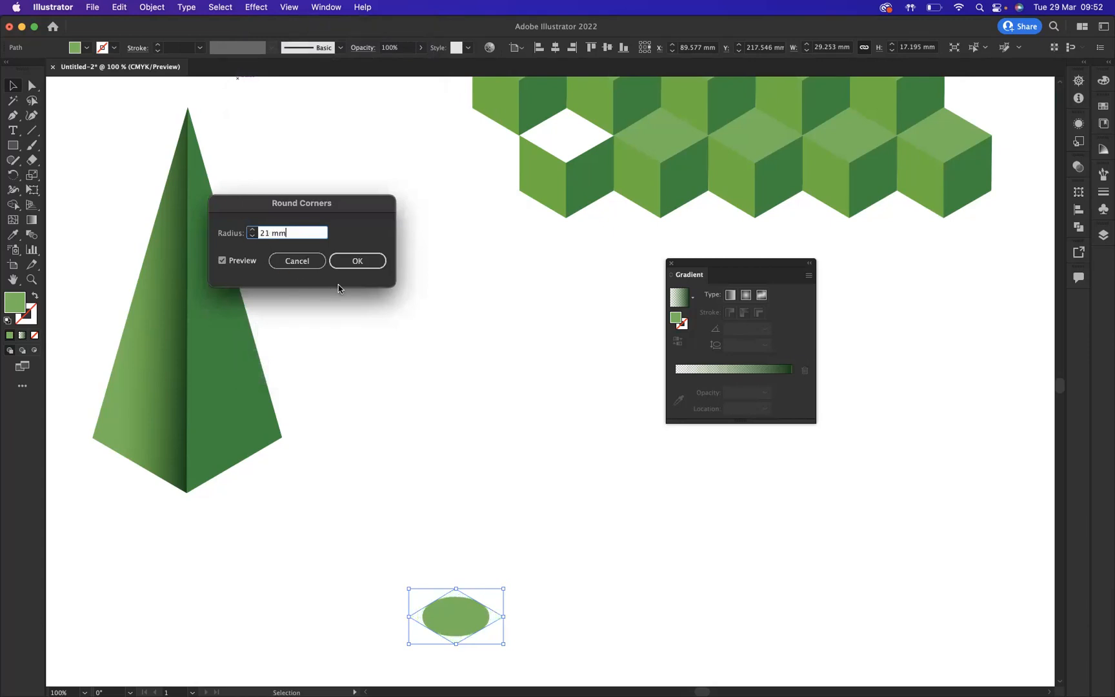
pyautogui.click(359, 260)
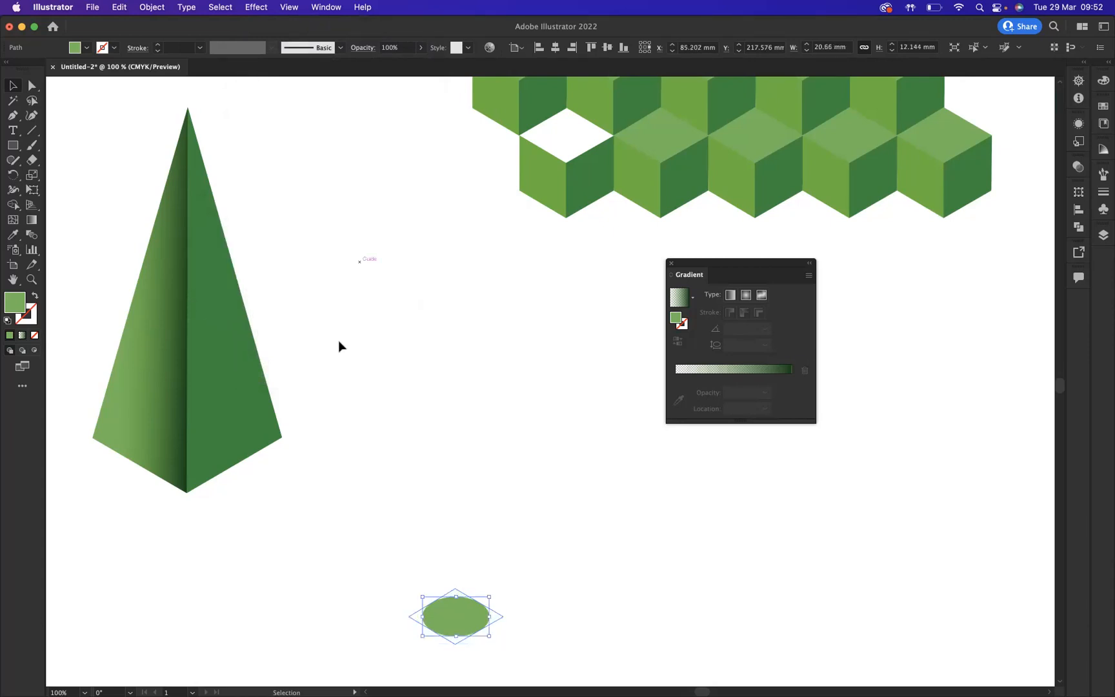
# - Expand the ellipse's appearance and place a copy of it straight above, below the cubes
pyautogui.click(145, 9)
pyautogui.click(179, 176)
pyautogui.moveTo(460, 613); pyautogui.dragTo(468, 269)
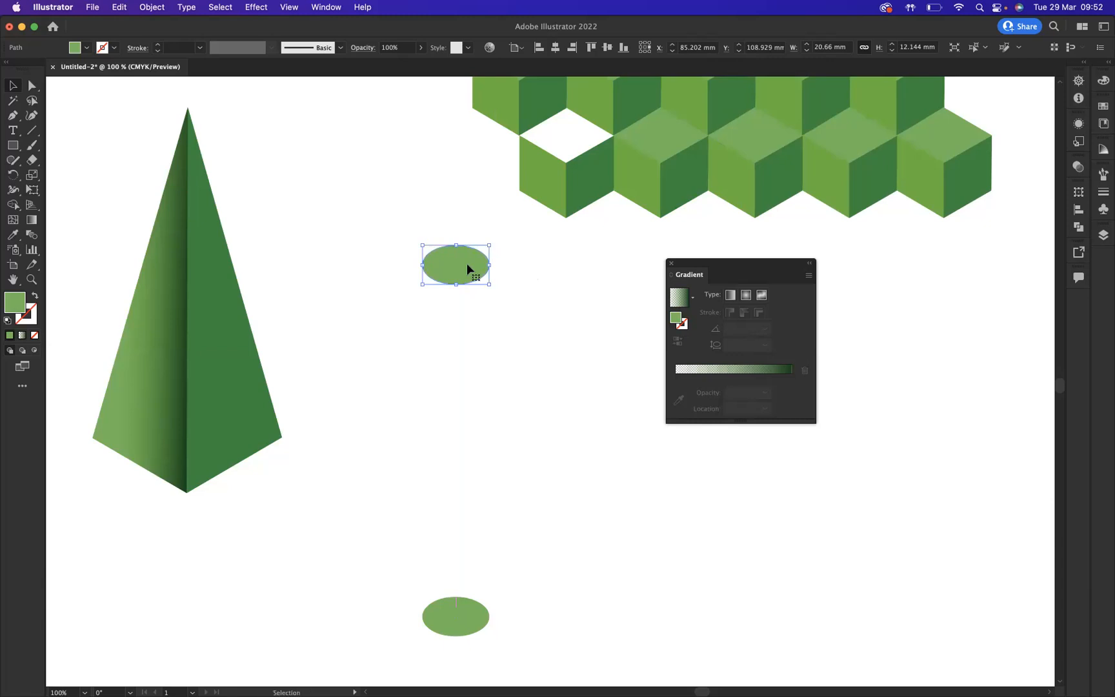
# - Draw a rectangle about 21 × 109 mm spanning between the centres of the two ellipses
pyautogui.click(12, 145)
pyautogui.moveTo(423, 264); pyautogui.dragTo(489, 618)
pyautogui.click(12, 85)
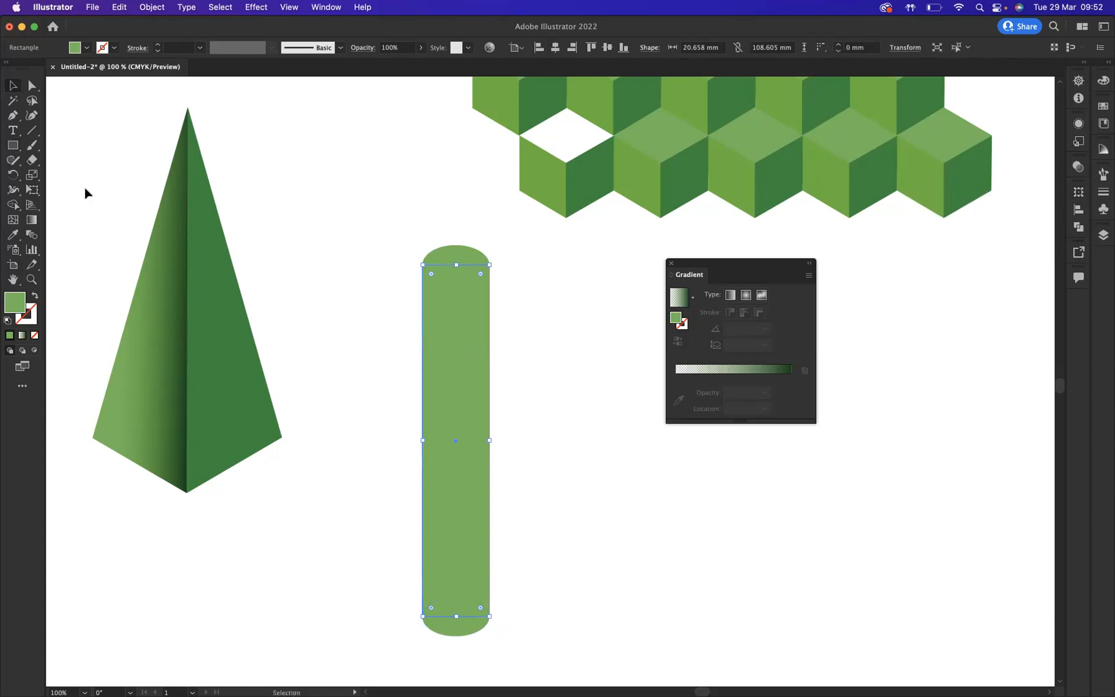
# - Select the rectangle and bottom ellipse and merge them into one shape with the Shape Builder tool
pyautogui.moveTo(372, 406); pyautogui.dragTo(551, 629)
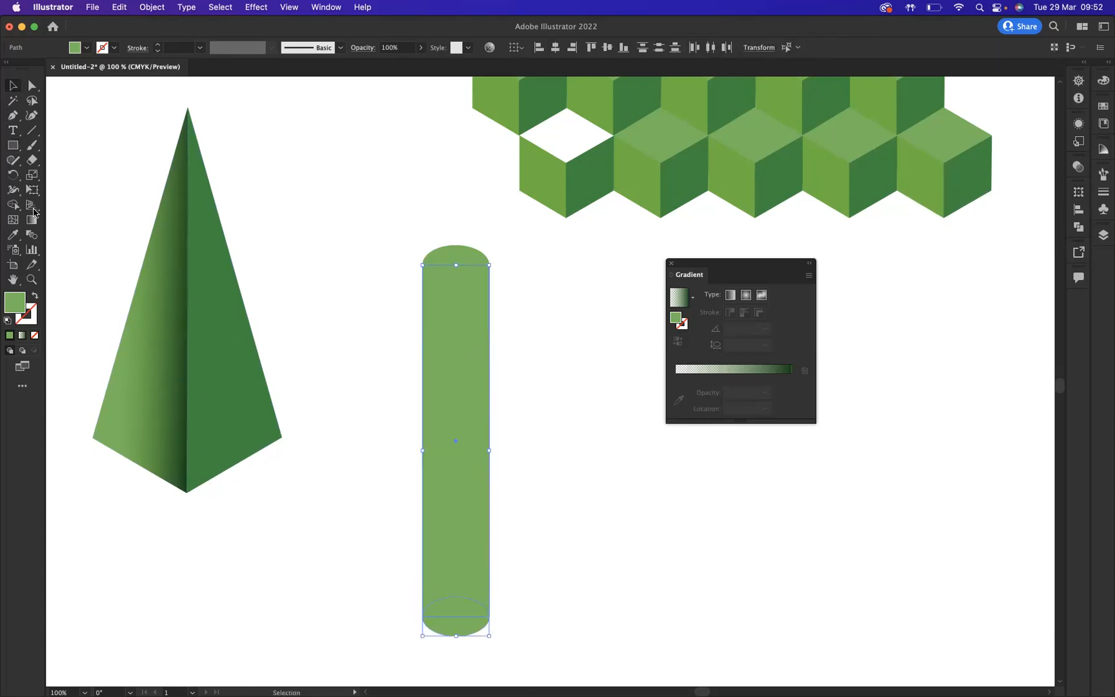
pyautogui.click(12, 207)
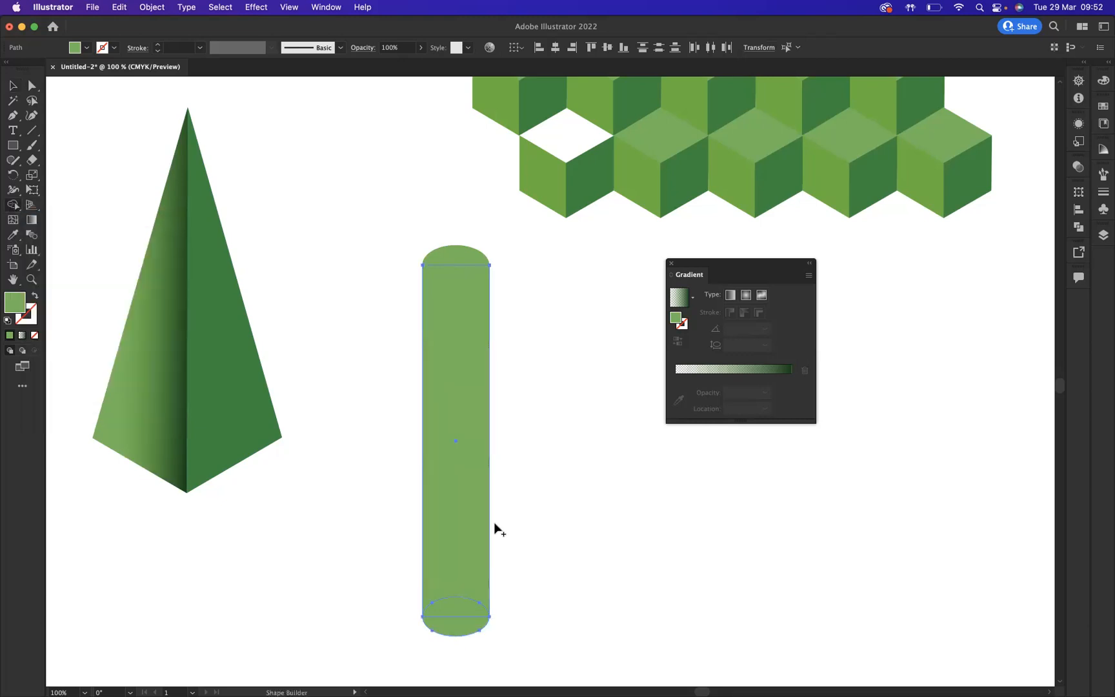
pyautogui.moveTo(476, 555)
pyautogui.mouseDown()
pyautogui.moveTo(454, 587)
pyautogui.moveTo(458, 634)
pyautogui.mouseUp()
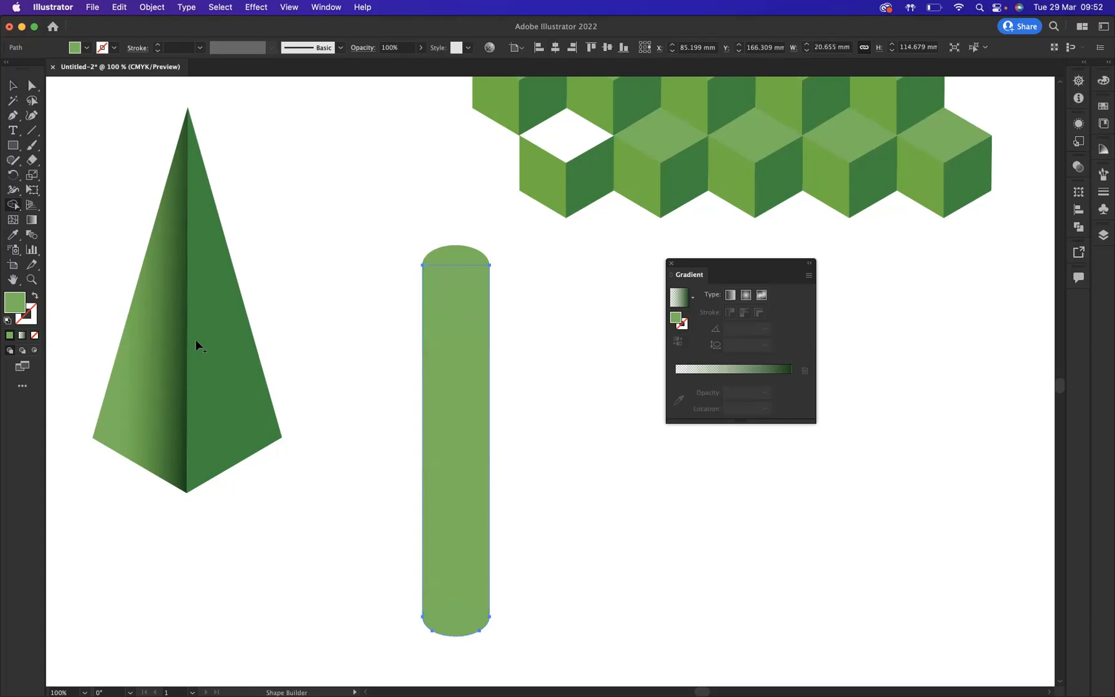
# - Apply the pyramid's gradient to the cylinder body with the Eyedropper and set the starting stop's opacity to 100%
pyautogui.press('i')
pyautogui.click(181, 348)
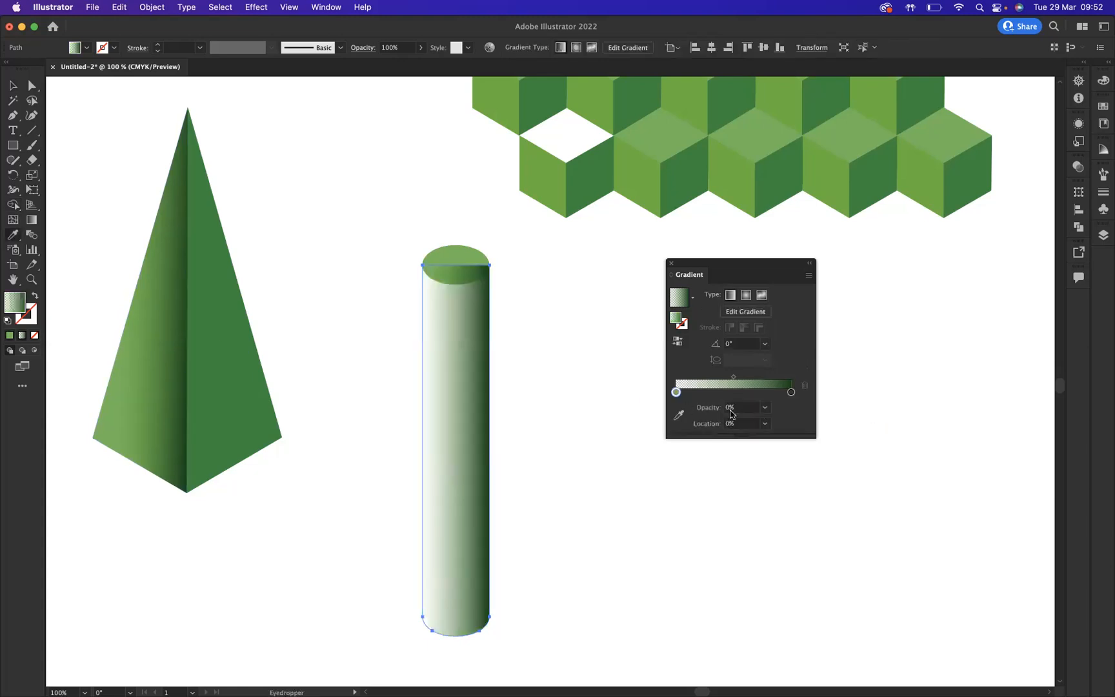
pyautogui.click(725, 408)
pyautogui.press('Return')
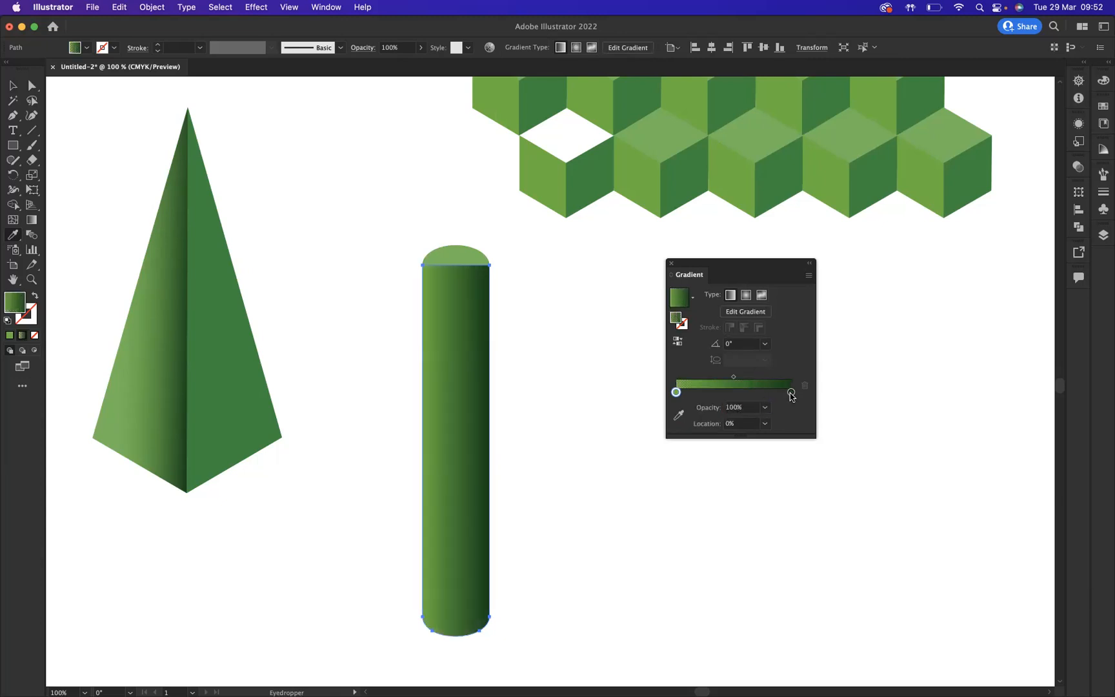
# - Darken the gradient's end stop by setting its black (K) value to 96%
pyautogui.doubleClick(791, 393)
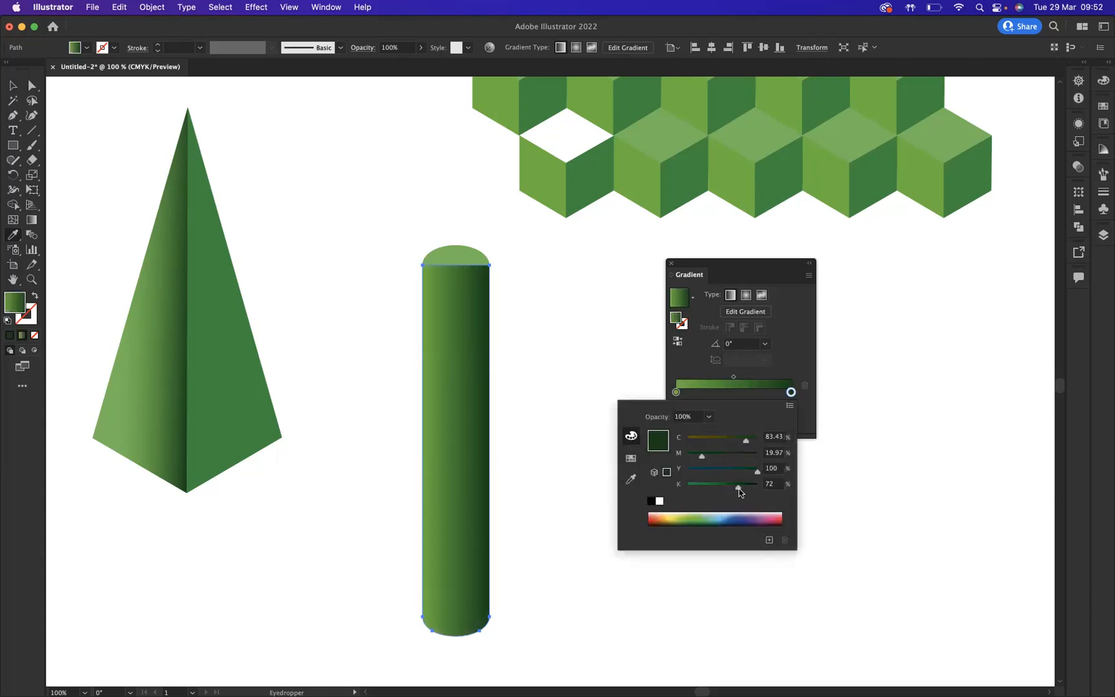
pyautogui.moveTo(738, 489); pyautogui.dragTo(754, 488)
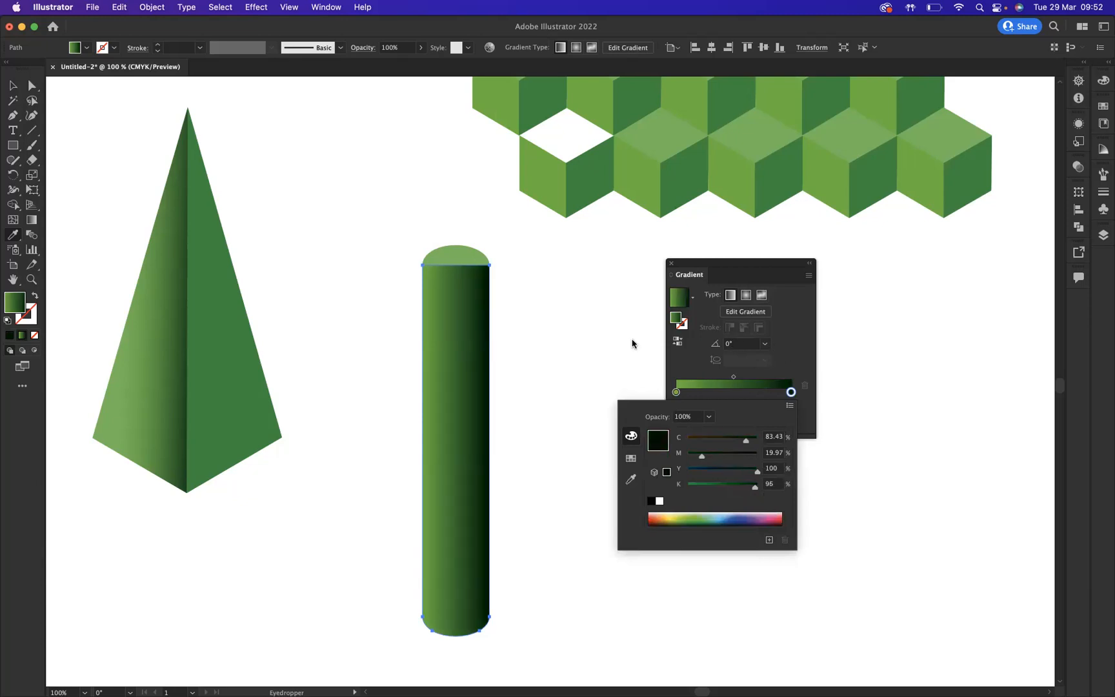
pyautogui.click(789, 340)
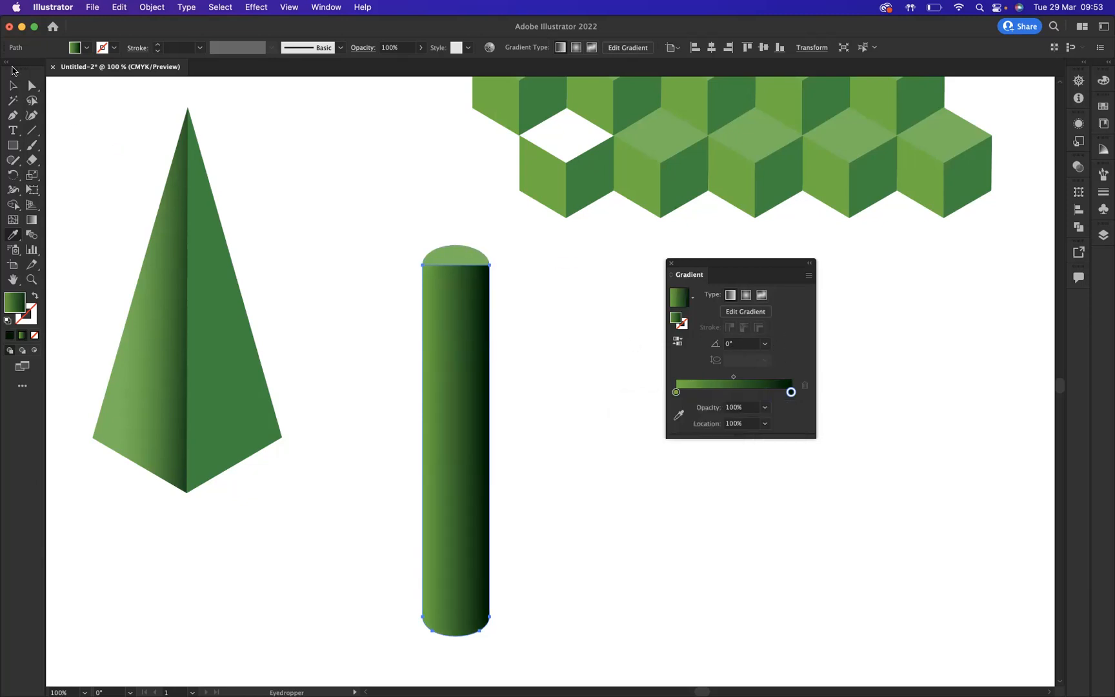
# - Bring the cylinder's top ellipse to the front, then deselect and close the Gradient panel
pyautogui.click(13, 85)
pyautogui.click(471, 258)
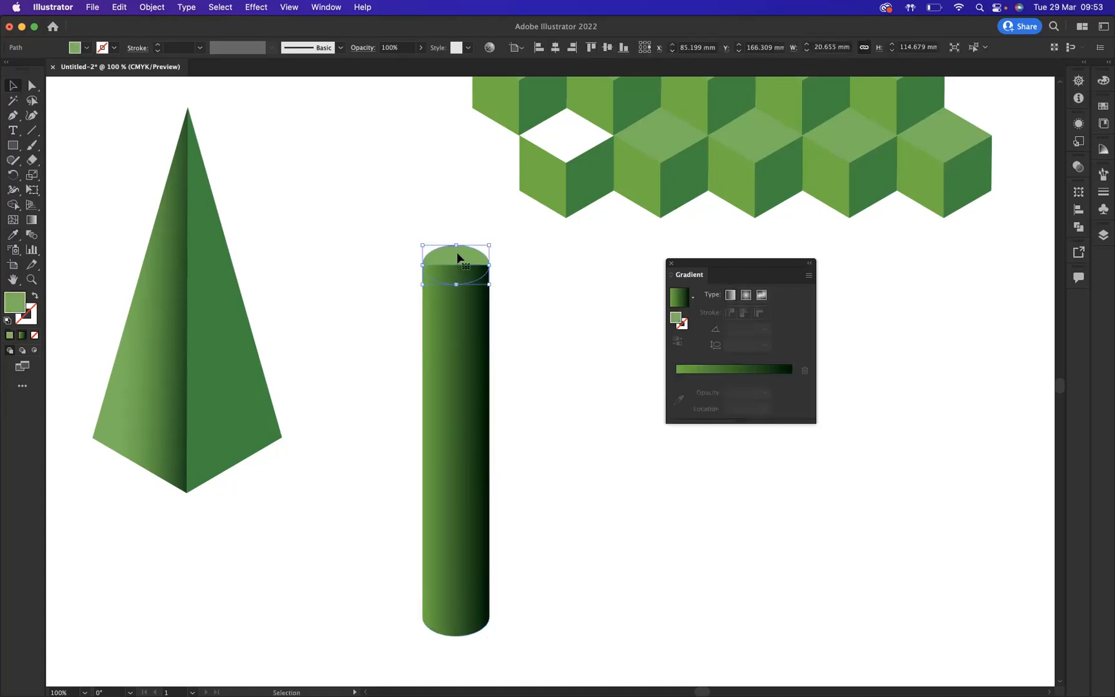
pyautogui.rightClick(460, 256)
pyautogui.moveTo(557, 504)
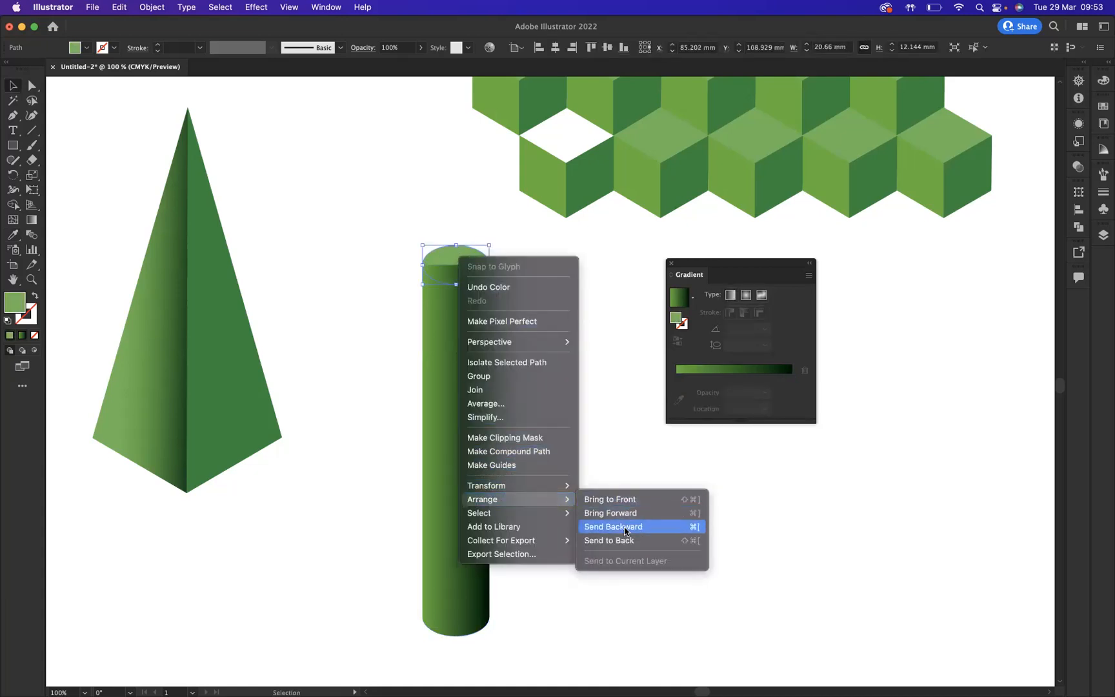
pyautogui.click(627, 503)
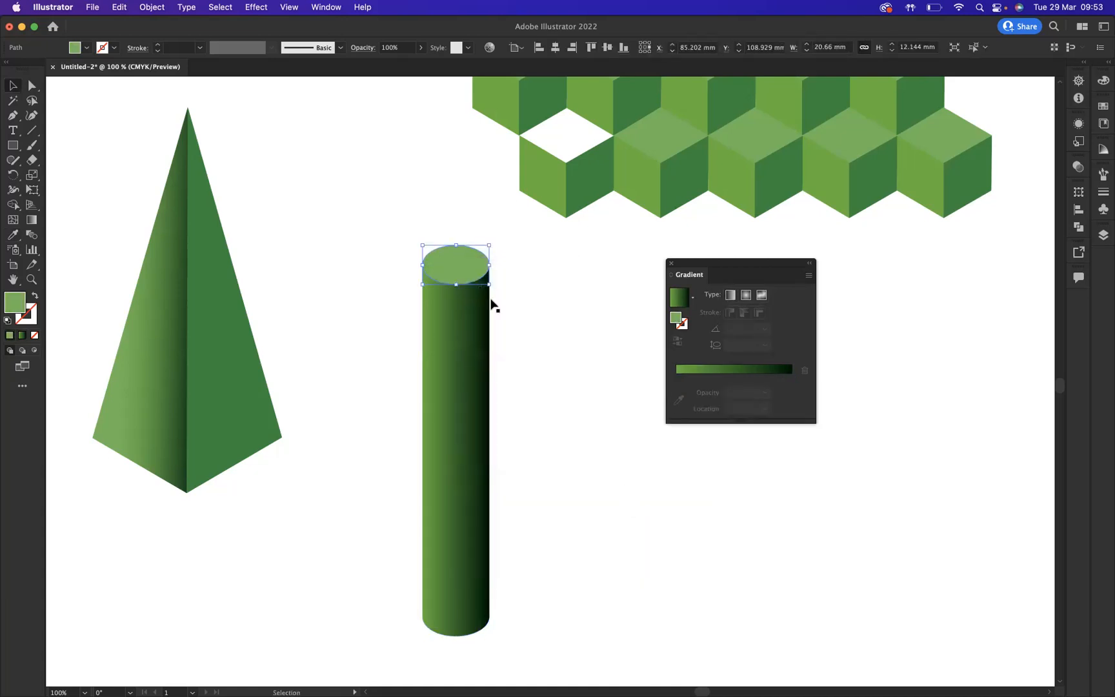
pyautogui.click(326, 188)
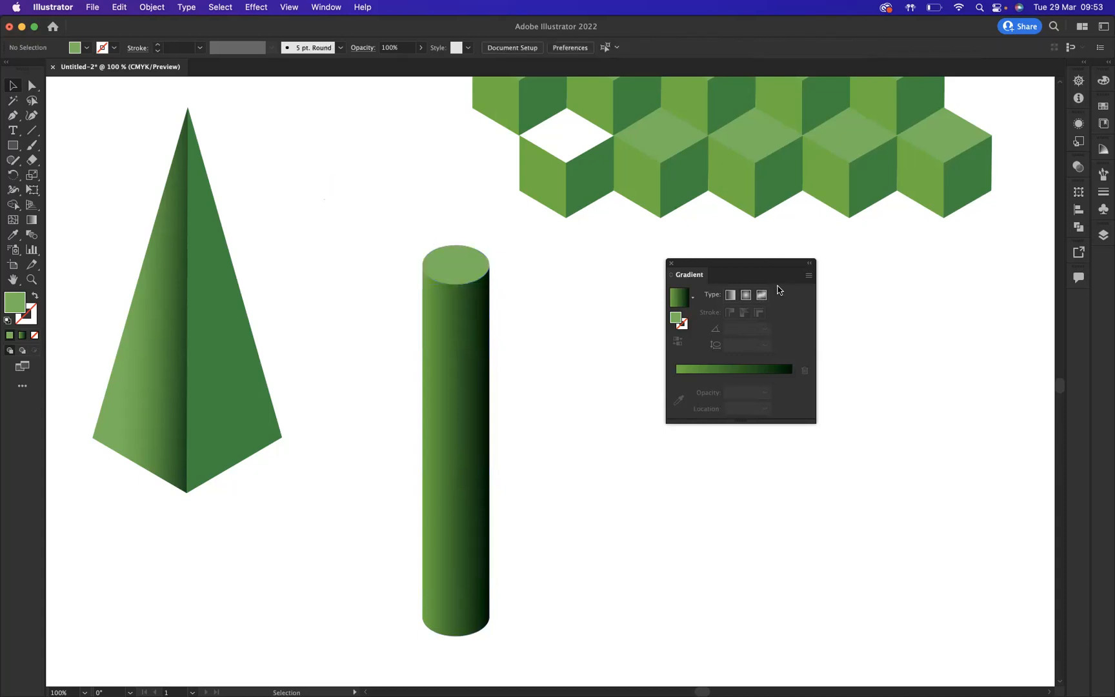
pyautogui.click(671, 264)
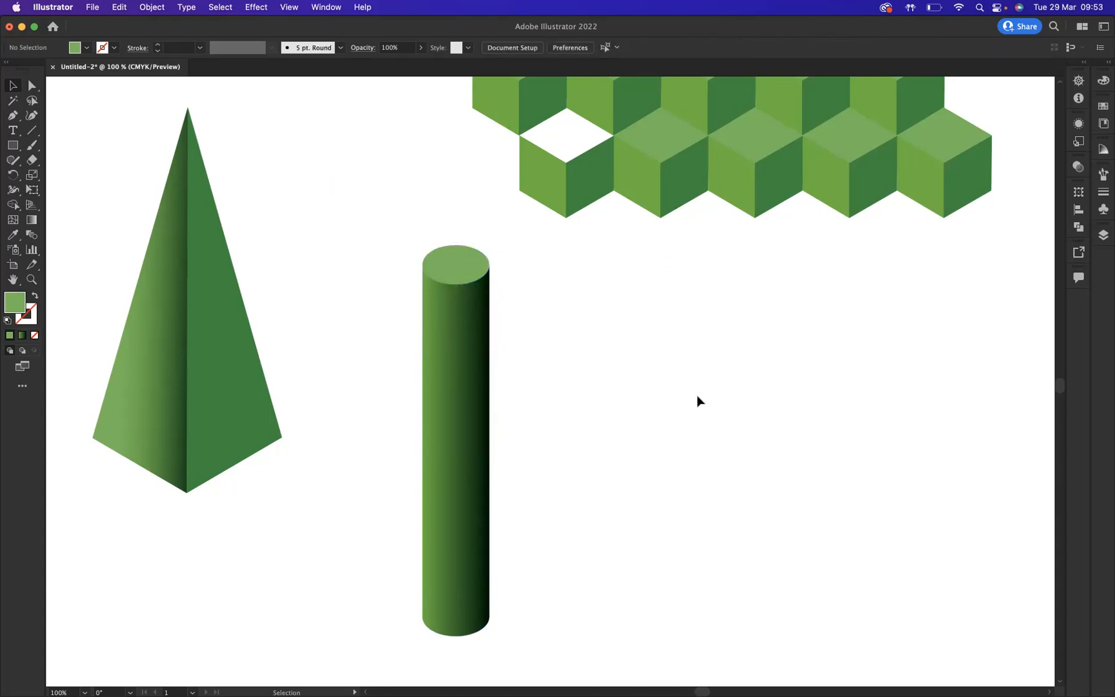
# - Shorten the cylinder to about 75 mm tall by lasso-selecting its top ellipse anchors and nudging them down
pyautogui.click(31, 102)
pyautogui.moveTo(477, 228)
pyautogui.mouseDown()
pyautogui.moveTo(374, 279)
pyautogui.moveTo(455, 334)
pyautogui.moveTo(546, 305)
pyautogui.moveTo(483, 216)
pyautogui.mouseUp()
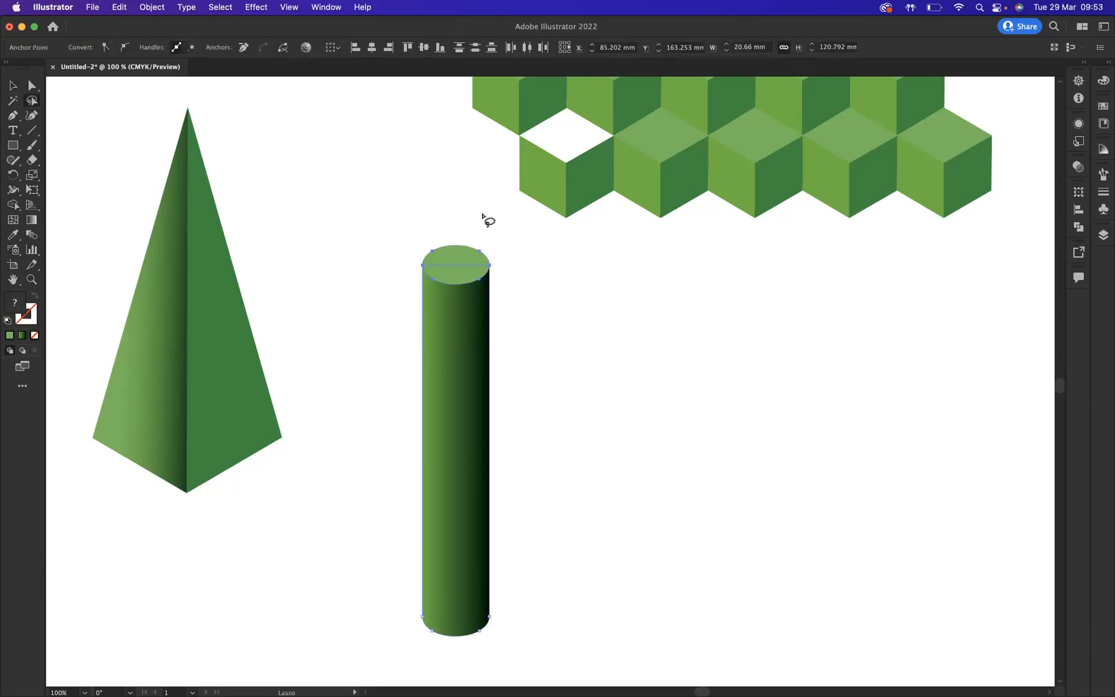
pyautogui.press('Down')
pyautogui.press('Down')
pyautogui.press('Down')
pyautogui.press('Down')
pyautogui.press('Down')
pyautogui.press('Down')
pyautogui.press('Down')
pyautogui.press('Down')
pyautogui.press('Down')
pyautogui.press('Down')
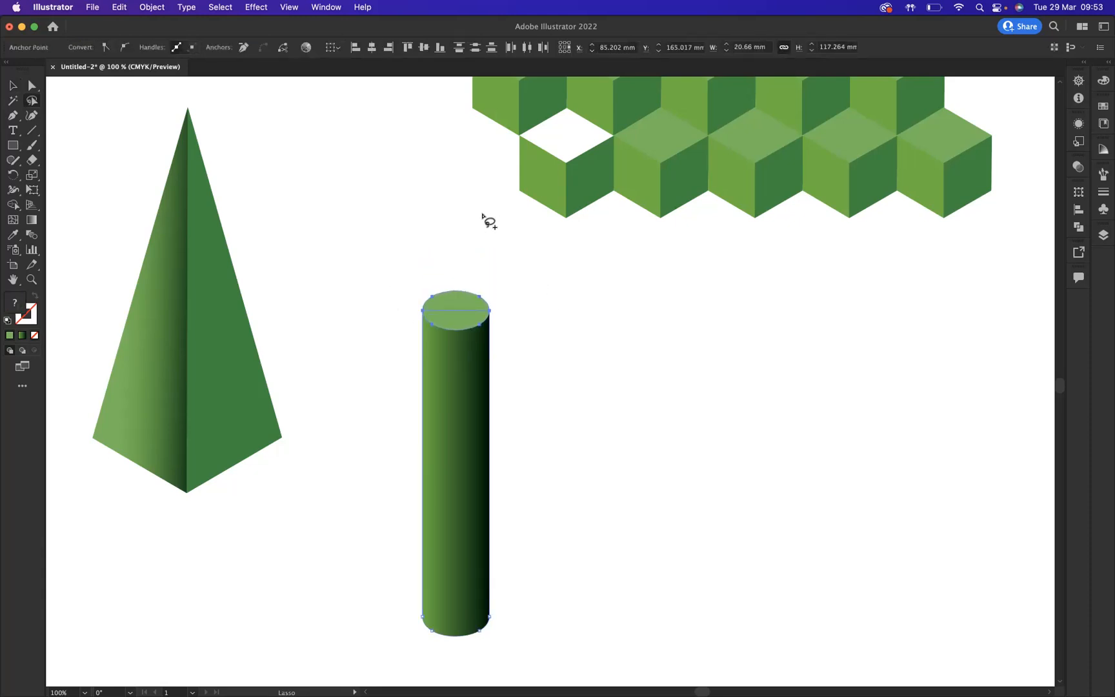
pyautogui.press('Down')
pyautogui.press('Down')
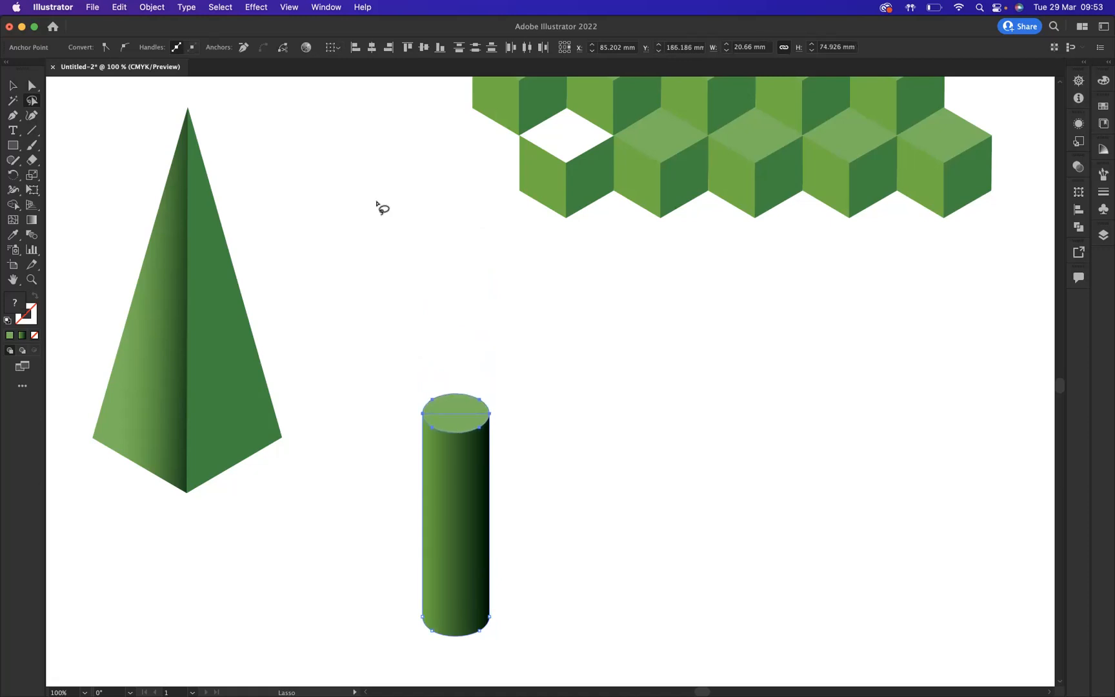
# - Duplicate the cylinder and place the copy just to the right of the original
pyautogui.click(13, 87)
pyautogui.moveTo(362, 356)
pyautogui.mouseDown()
pyautogui.moveTo(459, 511)
pyautogui.moveTo(553, 490)
pyautogui.moveTo(539, 485)
pyautogui.mouseUp()
pyautogui.press('q')
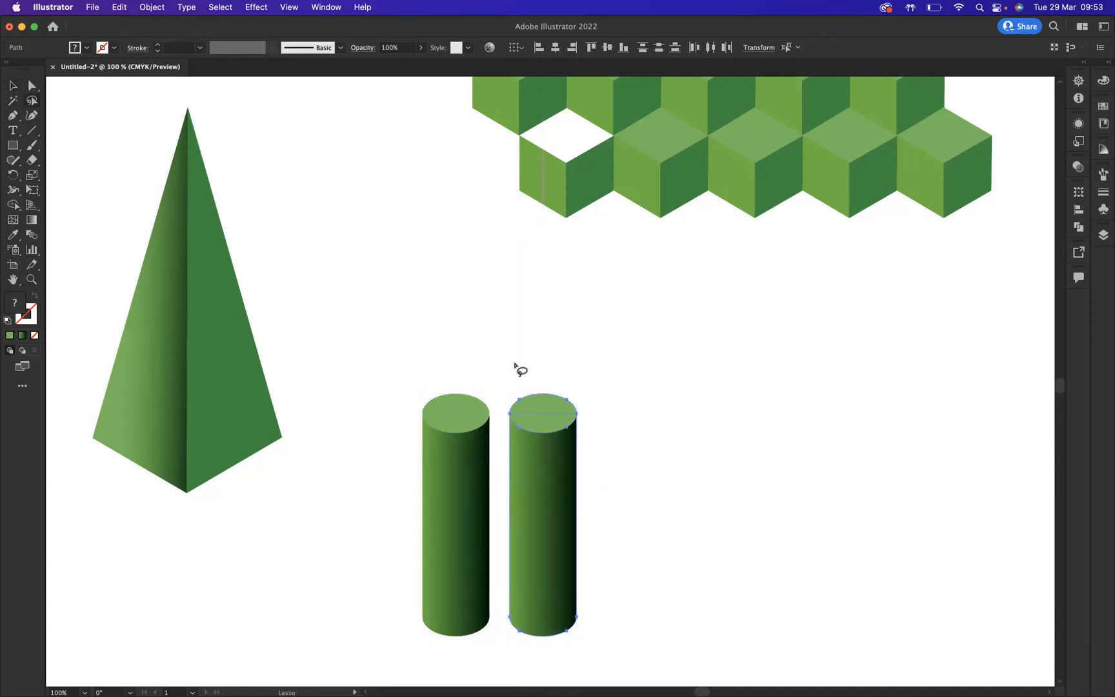
# - Lengthen the copied cylinder to about 107 mm by lasso-selecting its top anchors and nudging them up, then deselect
pyautogui.moveTo(514, 385)
pyautogui.mouseDown()
pyautogui.moveTo(518, 453)
pyautogui.moveTo(565, 455)
pyautogui.moveTo(595, 401)
pyautogui.moveTo(544, 369)
pyautogui.mouseUp()
pyautogui.hotkey('shift', 'Up')
pyautogui.hotkey('shift', 'Up')
pyautogui.hotkey('shift', 'Up')
pyautogui.hotkey('shift', 'Up')
pyautogui.hotkey('shift', 'Up')
pyautogui.hotkey('shift', 'Up')
pyautogui.hotkey('shift', 'Up')
pyautogui.hotkey('shift', 'Up')
pyautogui.hotkey('shift', 'Up')
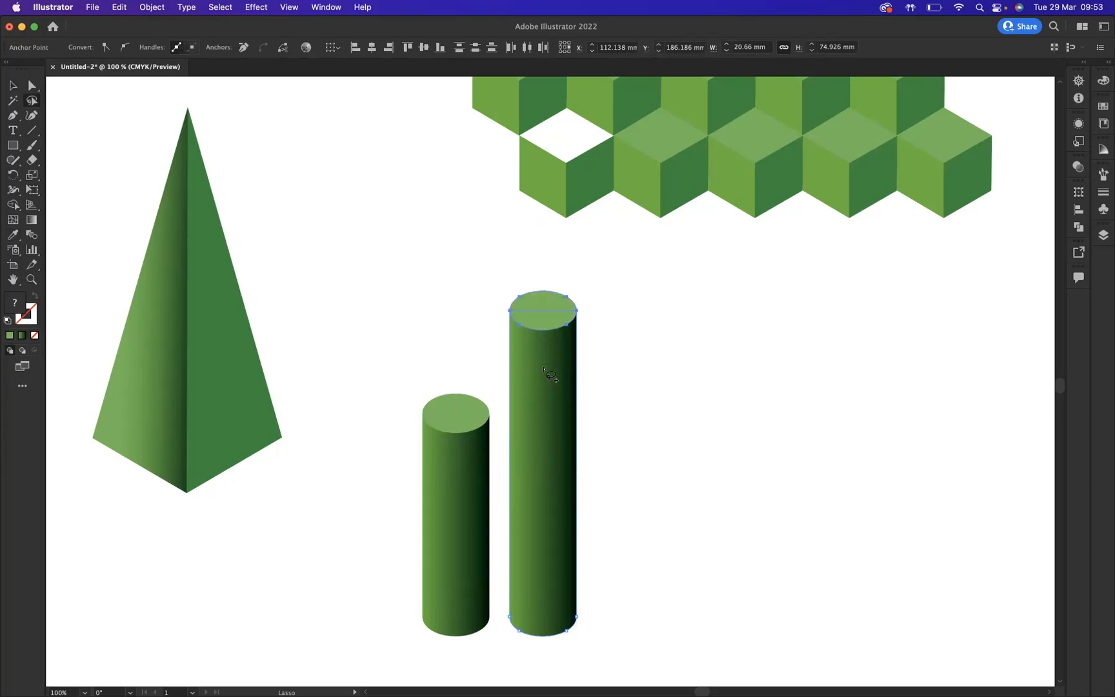
pyautogui.press('v')
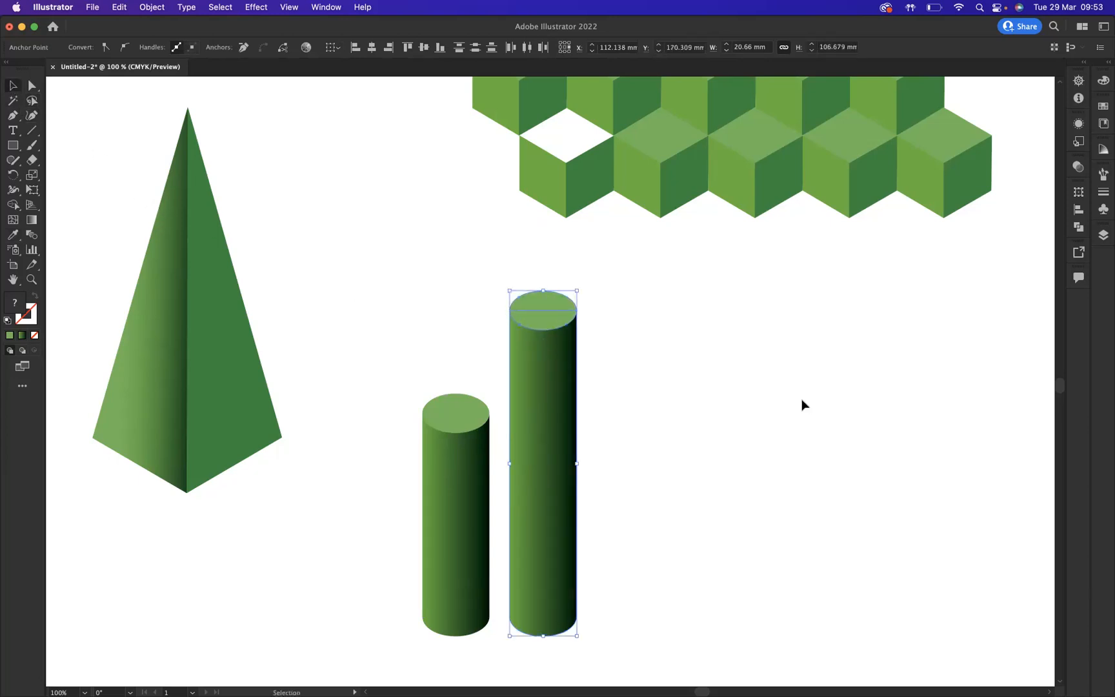
pyautogui.click(792, 402)
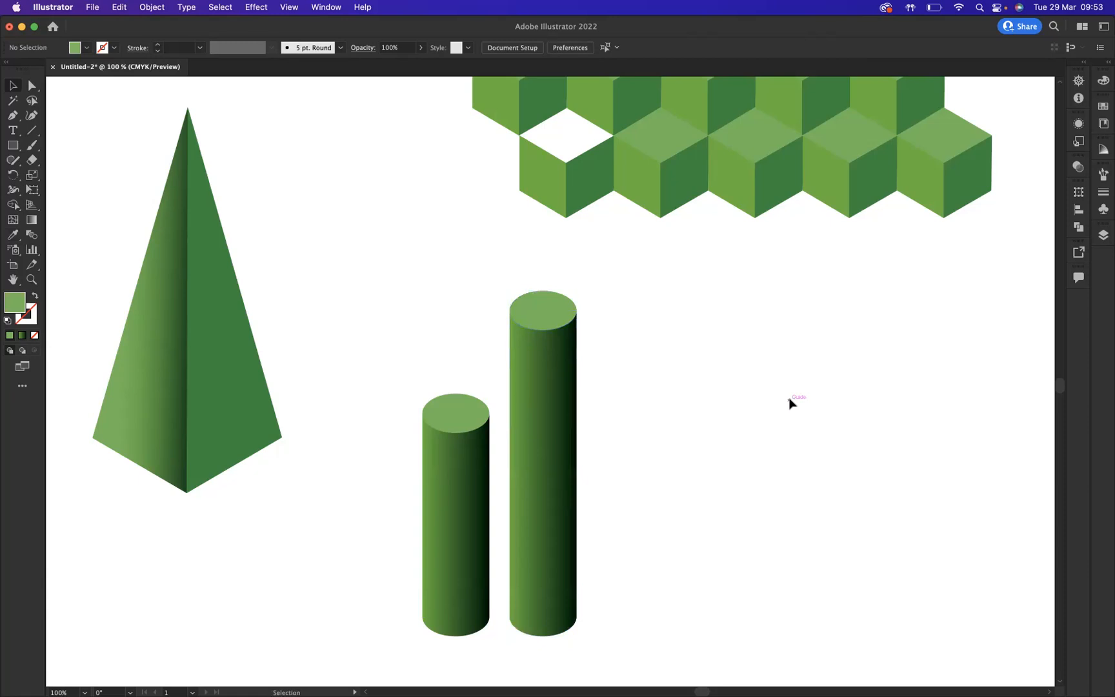